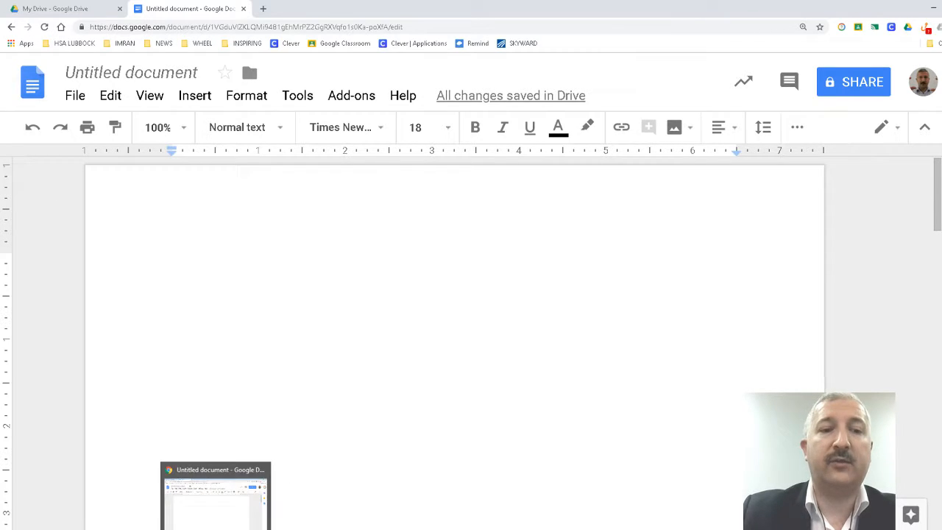
- Open YouTube in a new browser tab alongside the Untitled document
{"action": "right_click", "coordinate": [216, 529]}
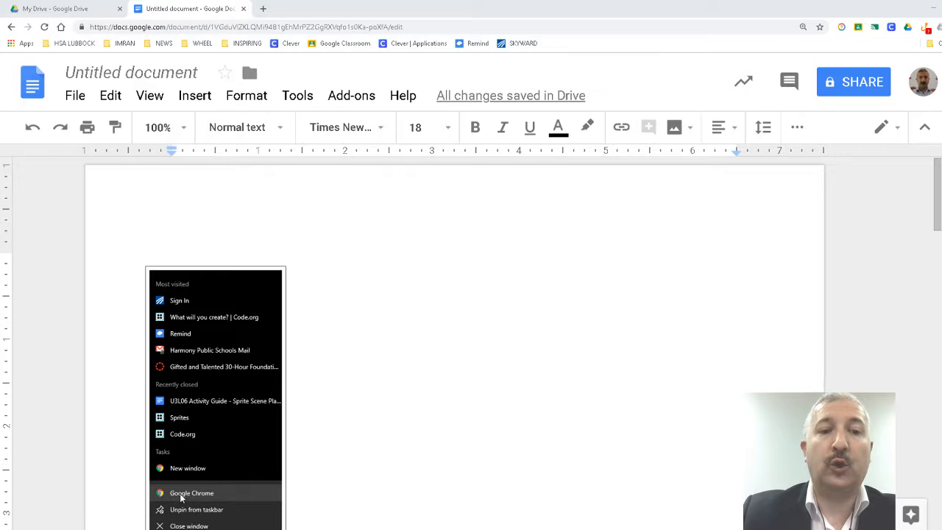
{"action": "left_click", "coordinate": [373, 407]}
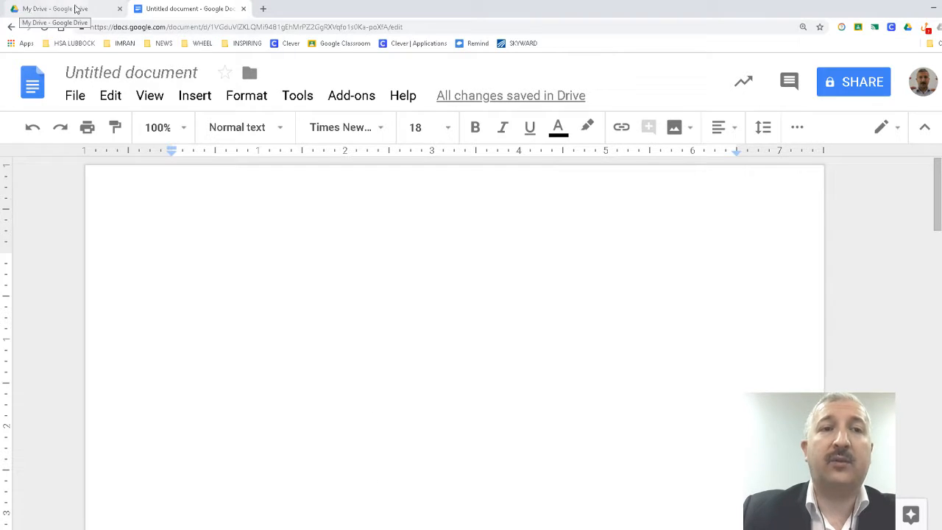
{"action": "left_click", "coordinate": [263, 9]}
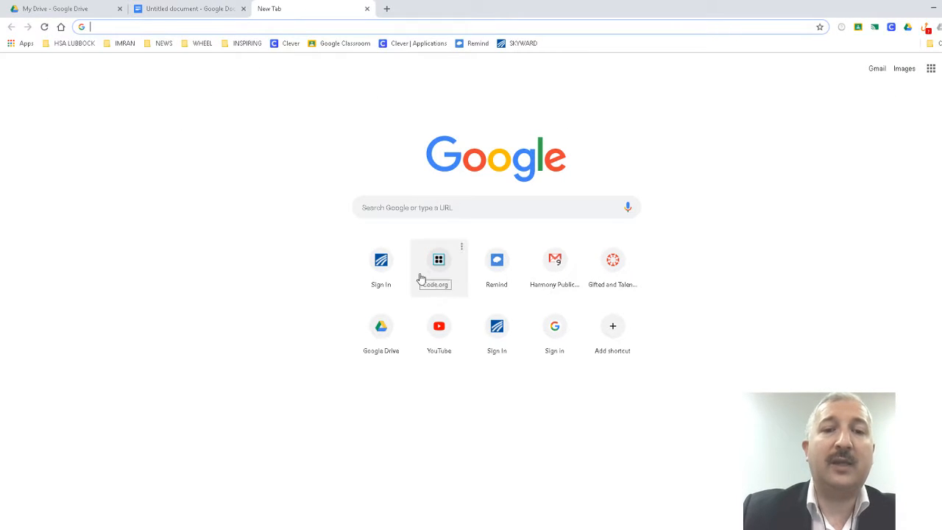
{"action": "left_click", "coordinate": [454, 346]}
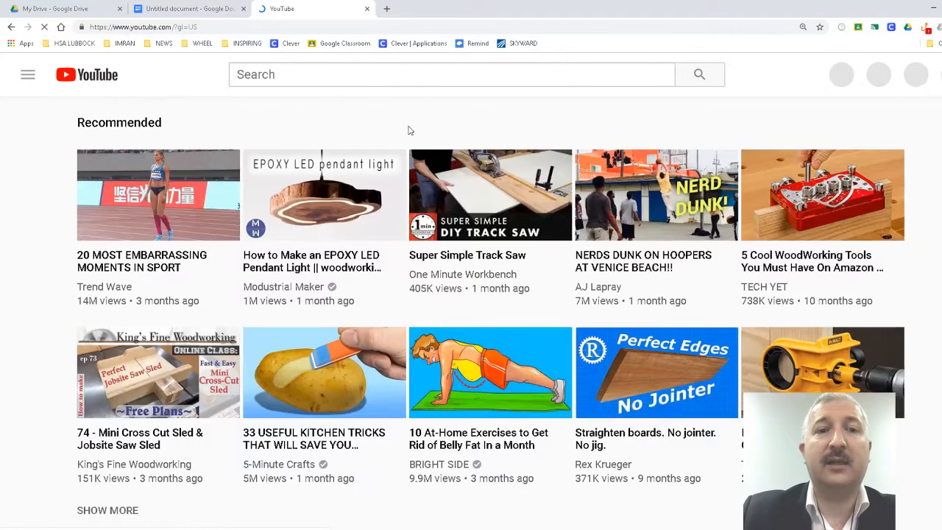
- Switch back and forth between the Untitled document and the YouTube page to compare working in separate tabs
{"action": "left_click", "coordinate": [173, 9]}
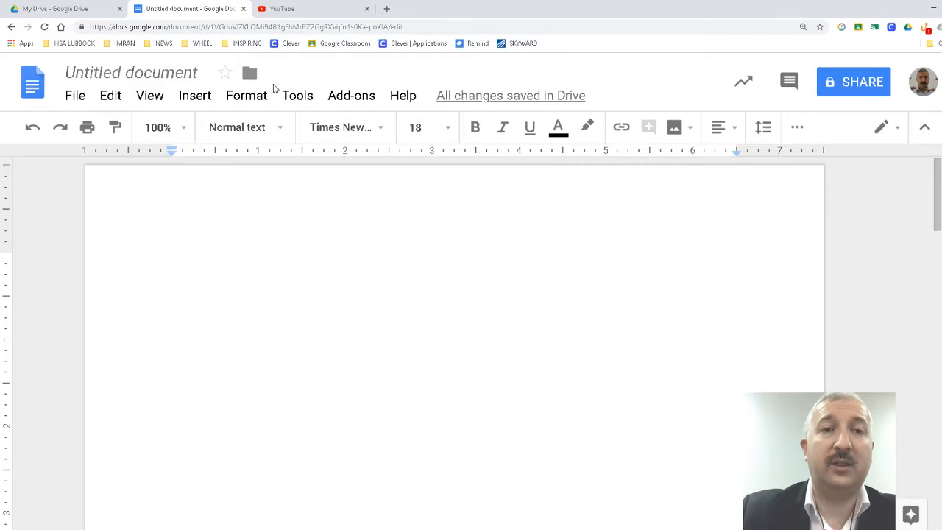
{"action": "left_click", "coordinate": [295, 11]}
{"action": "left_click", "coordinate": [191, 10]}
{"action": "left_click", "coordinate": [317, 12]}
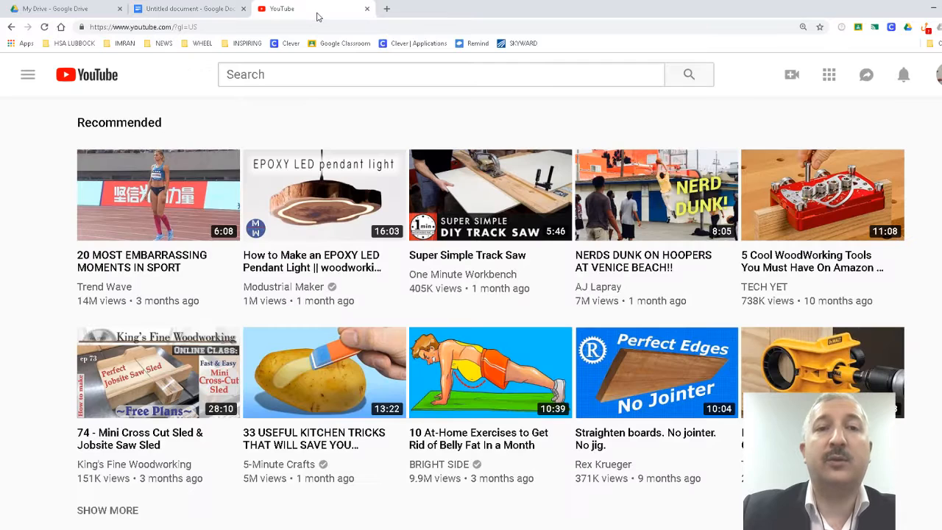
{"action": "left_click", "coordinate": [235, 14]}
{"action": "left_click", "coordinate": [306, 9]}
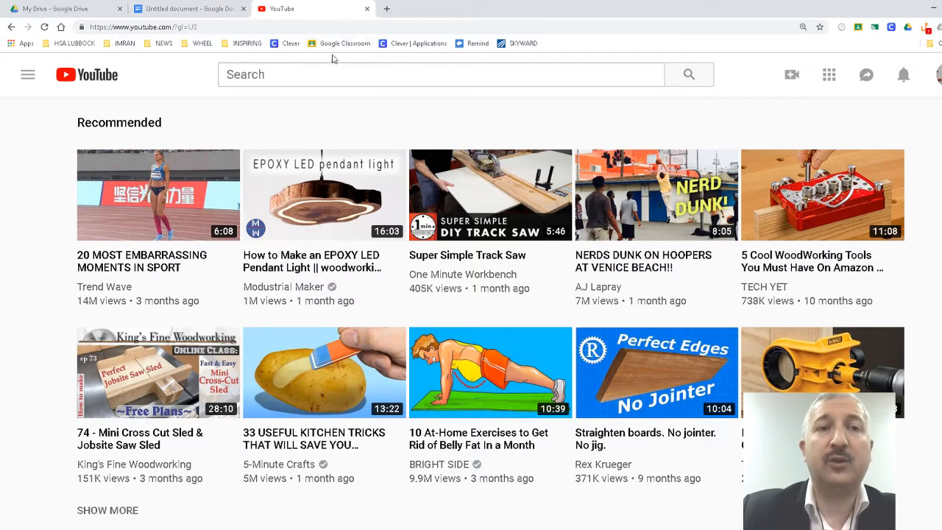
{"action": "left_click", "coordinate": [210, 10]}
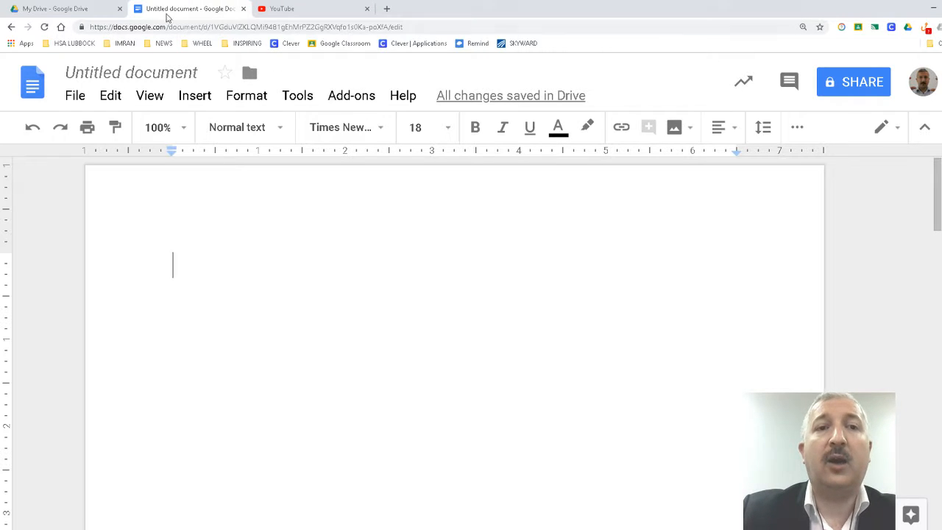
{"action": "left_click", "coordinate": [318, 9]}
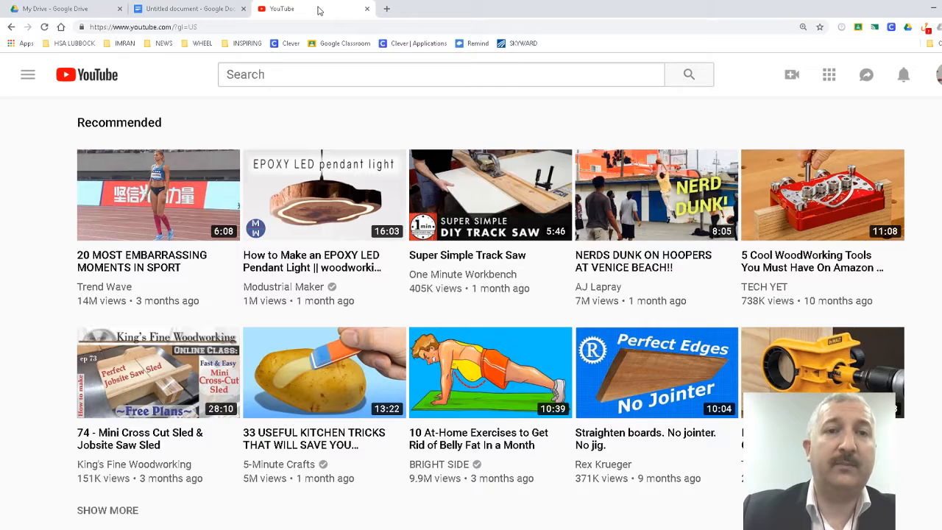
- Detach the YouTube tab into its own browser window
{"action": "mouse_move", "coordinate": [315, 9]}
{"action": "left_mouse_down"}
{"action": "mouse_move", "coordinate": [341, 64]}
{"action": "mouse_move", "coordinate": [344, 105]}
{"action": "mouse_move", "coordinate": [322, 8]}
{"action": "left_mouse_up"}
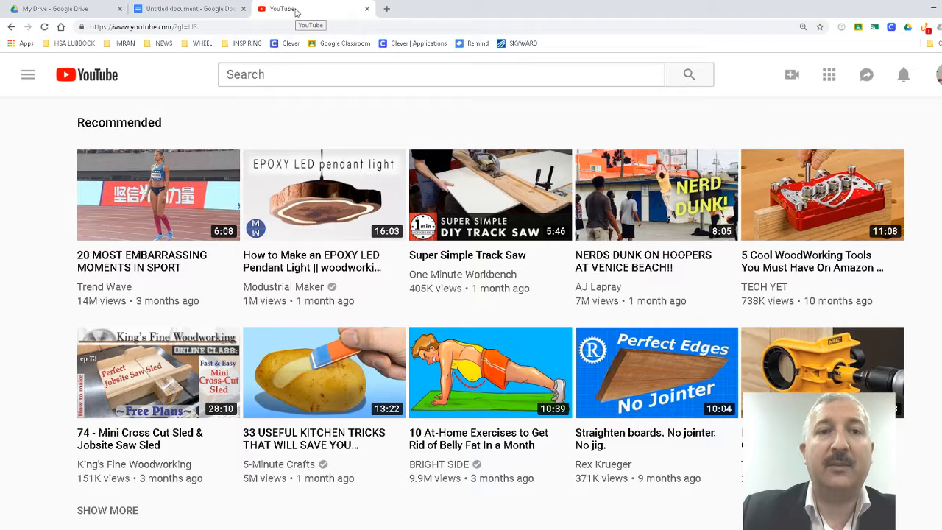
{"action": "left_click_drag", "start_coordinate": [308, 12], "coordinate": [332, 151]}
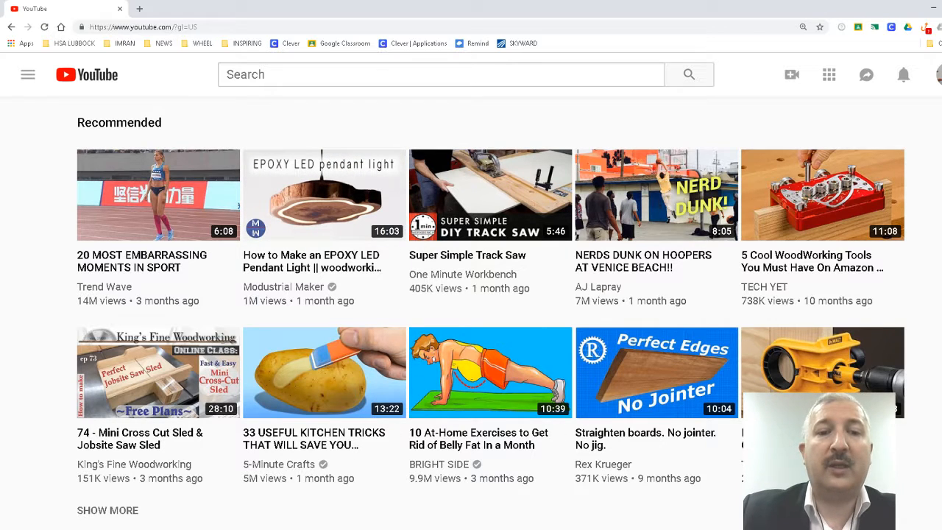
{"action": "mouse_move", "coordinate": [186, 524]}
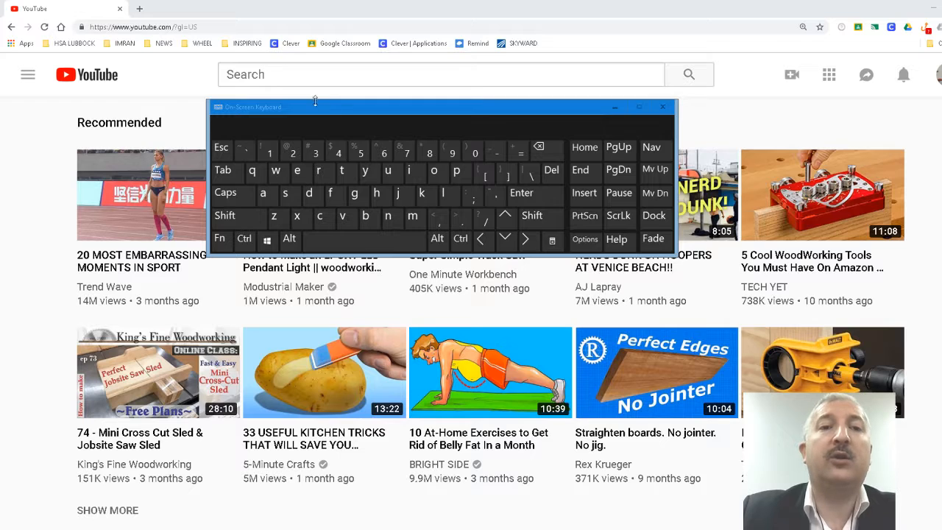
- Snap the YouTube window to the left half of the screen and the Untitled document to the right half, and close the on-screen keyboard
{"action": "left_click_drag", "start_coordinate": [305, 107], "coordinate": [298, 78]}
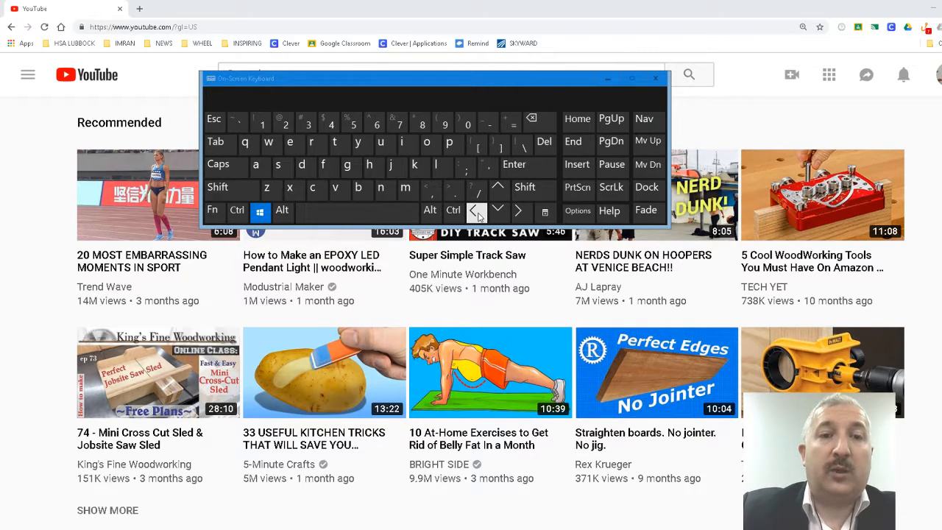
{"action": "key", "text": "super"}
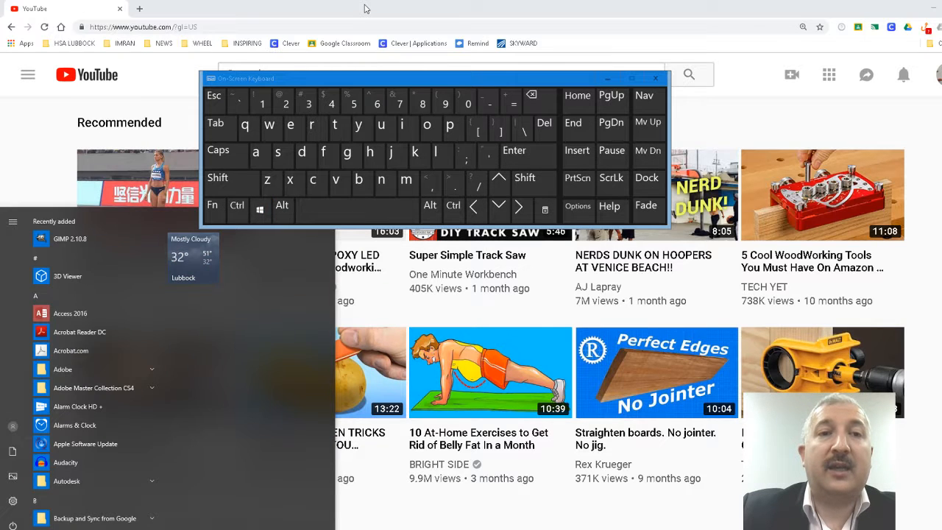
{"action": "left_click", "coordinate": [366, 9]}
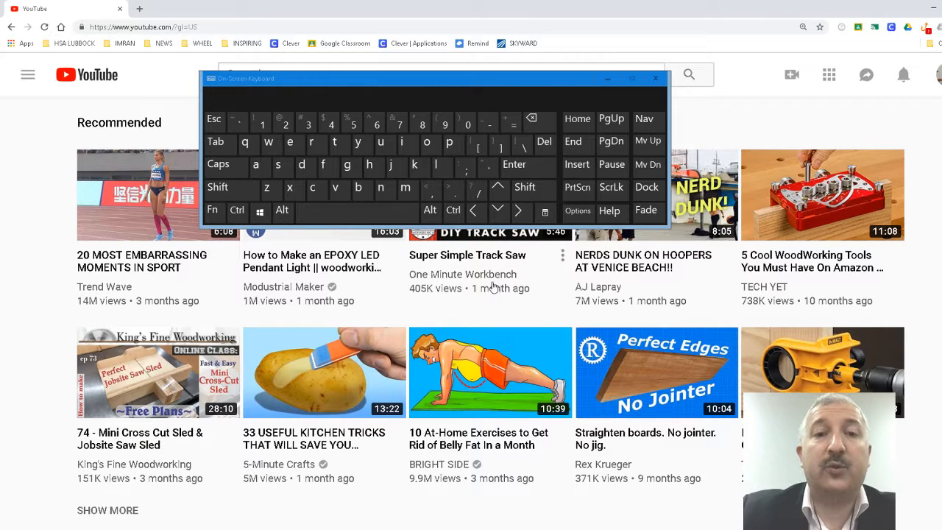
{"action": "key", "text": "super"}
{"action": "key", "text": "super+Left"}
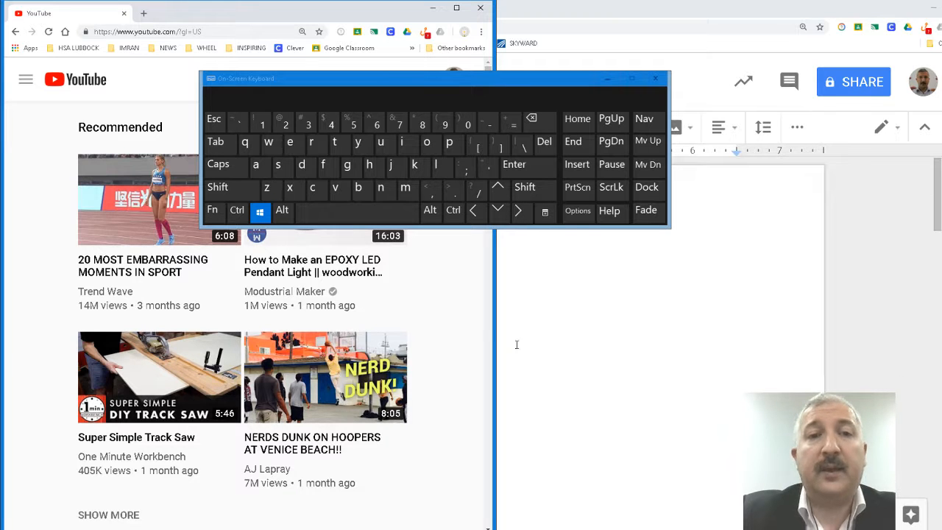
{"action": "key", "text": "super+Left"}
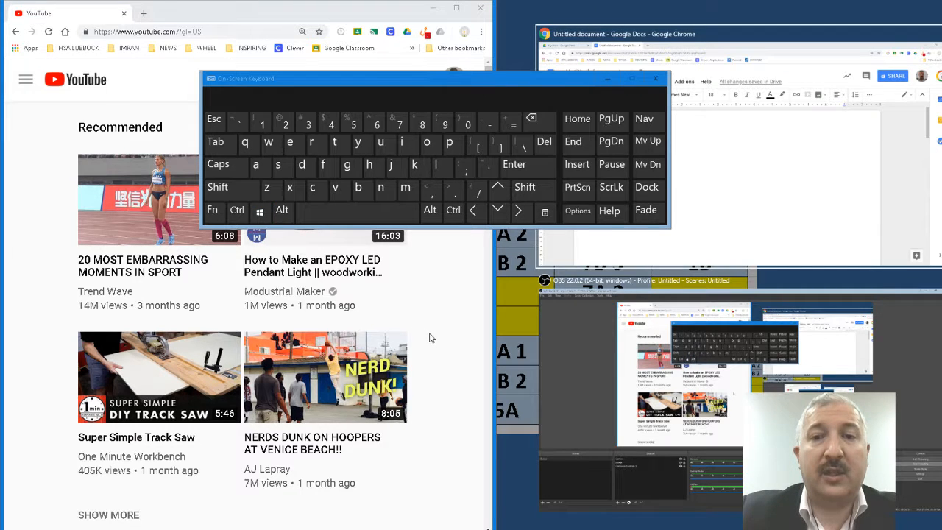
{"action": "left_click", "coordinate": [777, 168]}
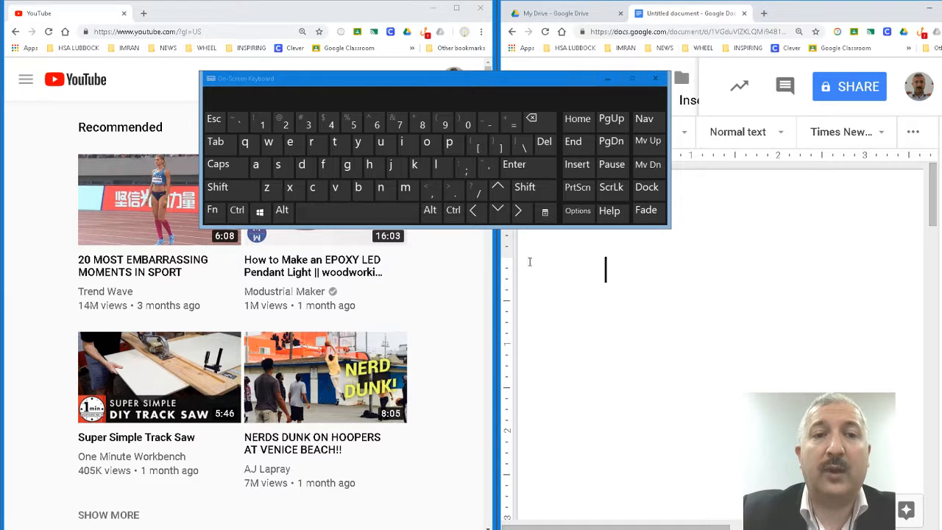
{"action": "left_click", "coordinate": [659, 78]}
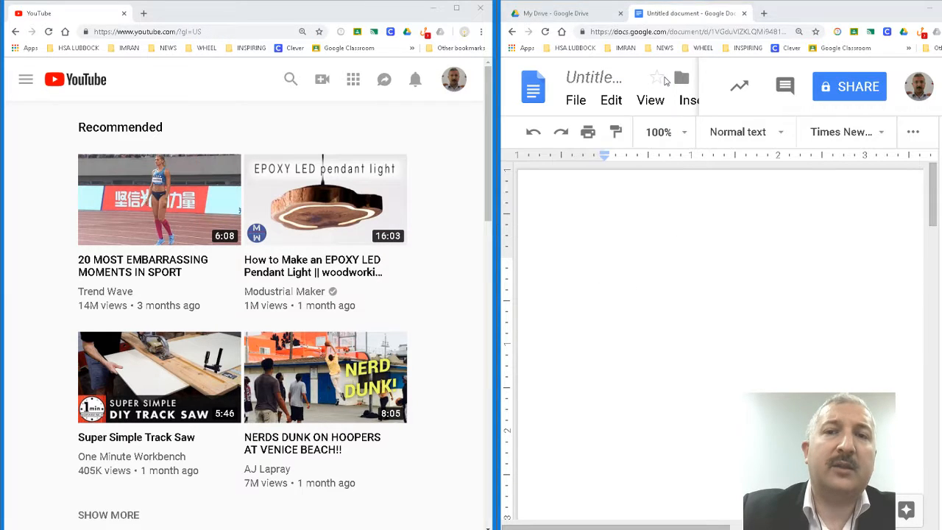
- Close the YouTube window and maximize the Untitled document window
{"action": "left_click", "coordinate": [482, 9]}
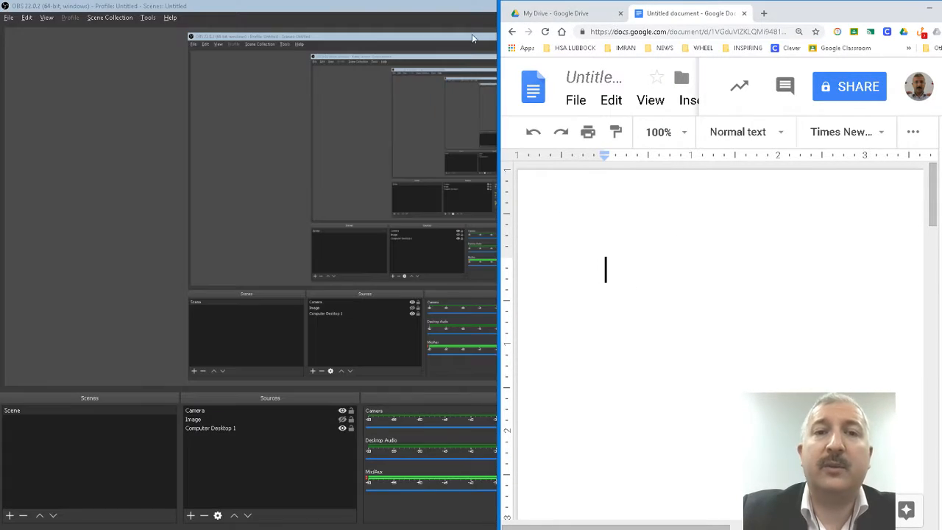
{"action": "left_click", "coordinate": [941, 8]}
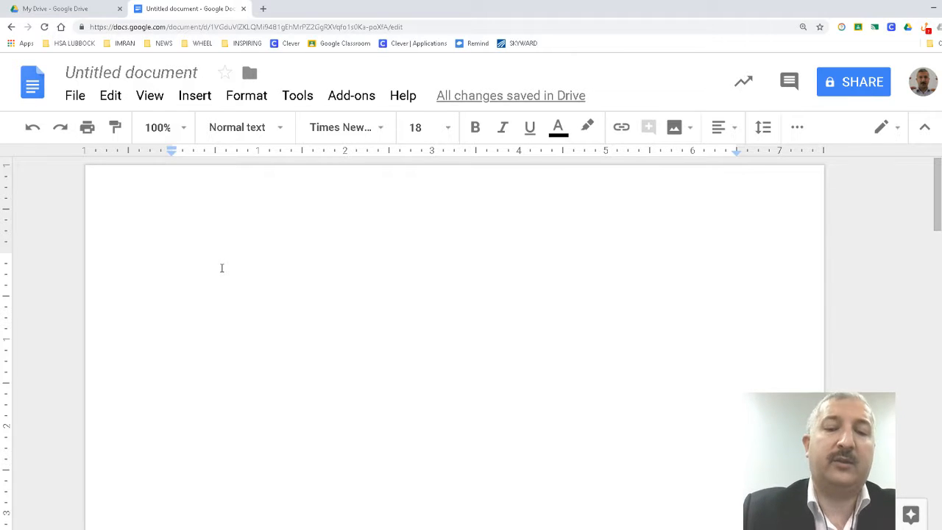
- Write the document's opening sentence as "Hello my name is", the writer's first name, and "and I like cats."
{"action": "type", "text": "Hello m"}
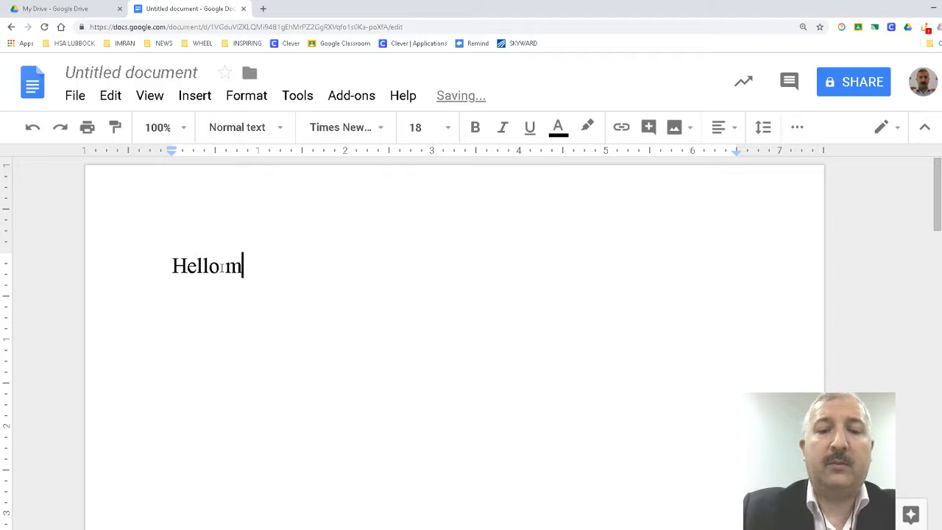
{"action": "type", "text": "y name is I"}
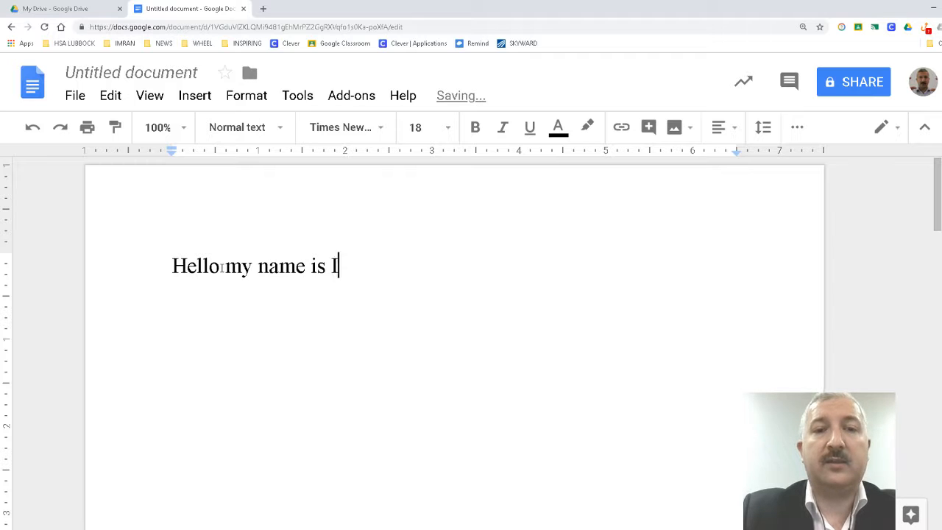
{"action": "type", "text": "mran and he"}
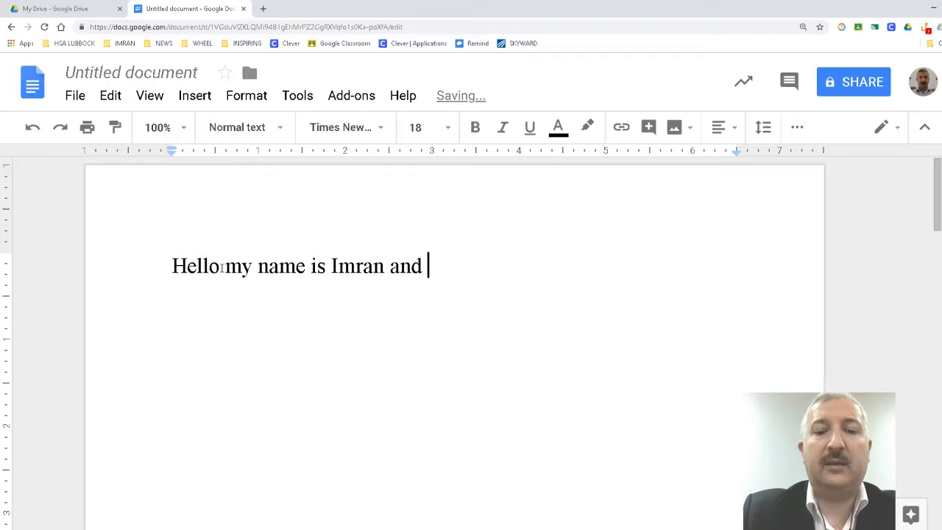
{"action": "key", "text": "BackSpace"}
{"action": "key", "text": "BackSpace"}
{"action": "type", "text": "I like cats."}
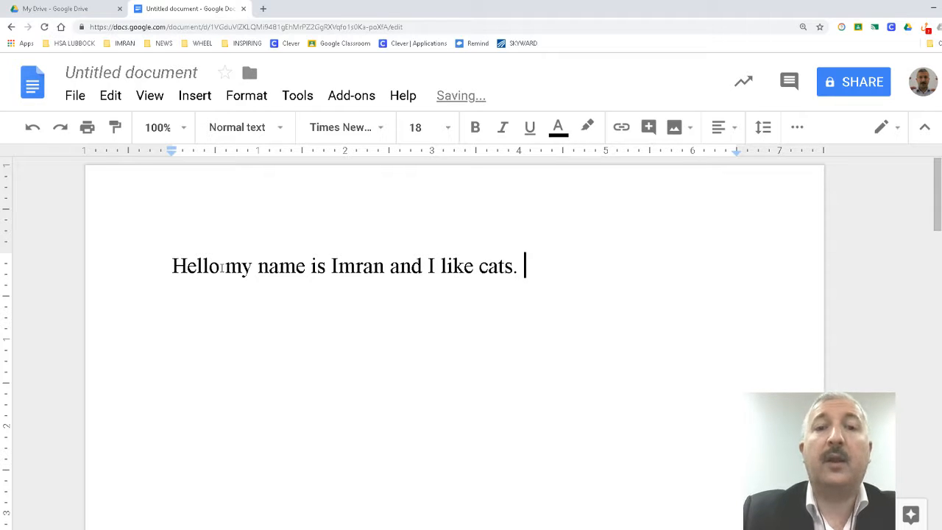
- Add a second sentence, "Here are some cat pictures for you.", after the opening sentence
{"action": "type", "text": "Here  a"}
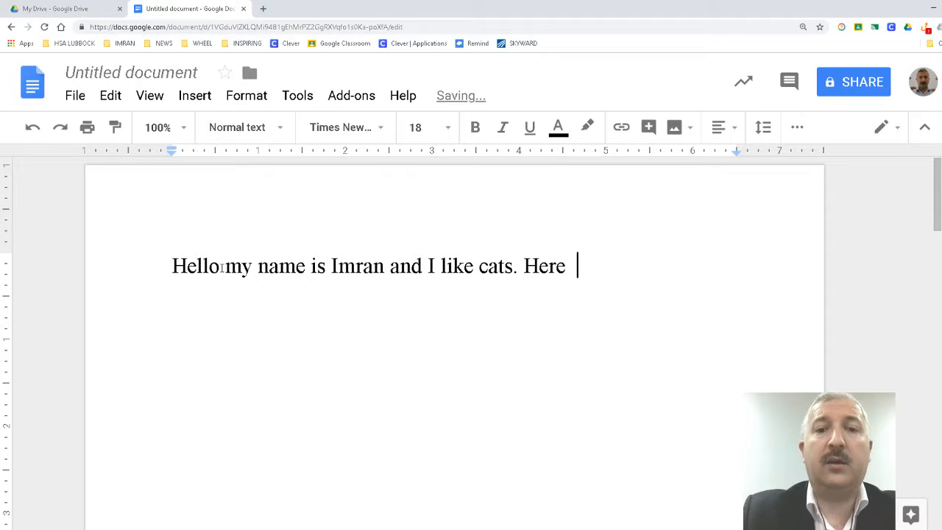
{"action": "key", "text": "BackSpace"}
{"action": "key", "text": "BackSpace"}
{"action": "type", "text": "are som"}
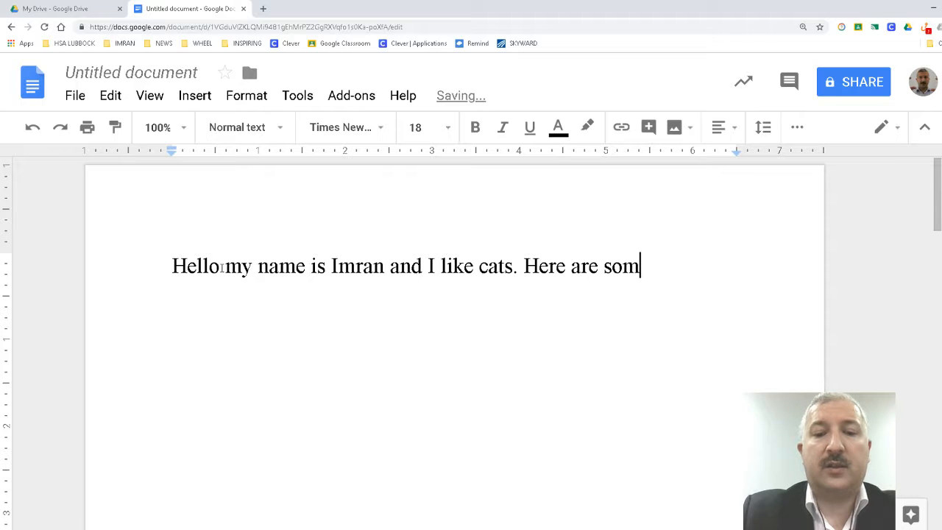
{"action": "type", "text": "e cat pic"}
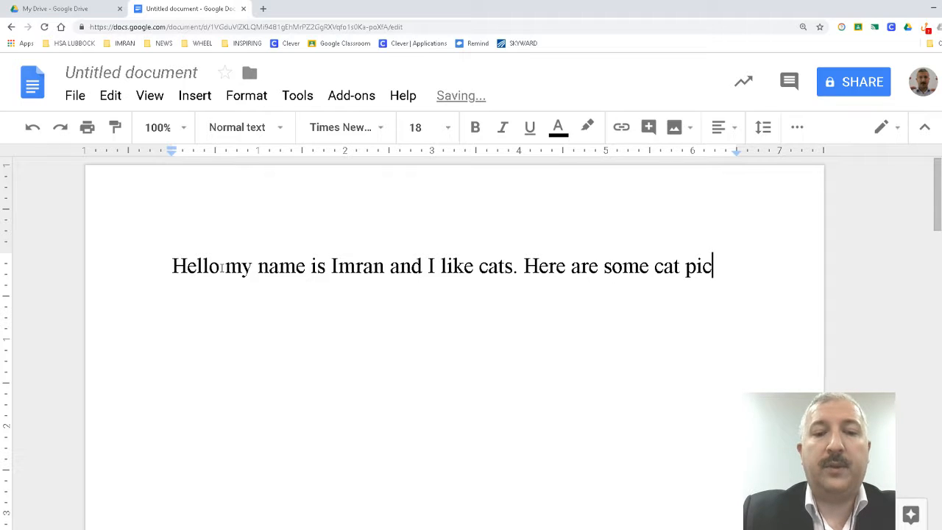
{"action": "type", "text": "tures  for "}
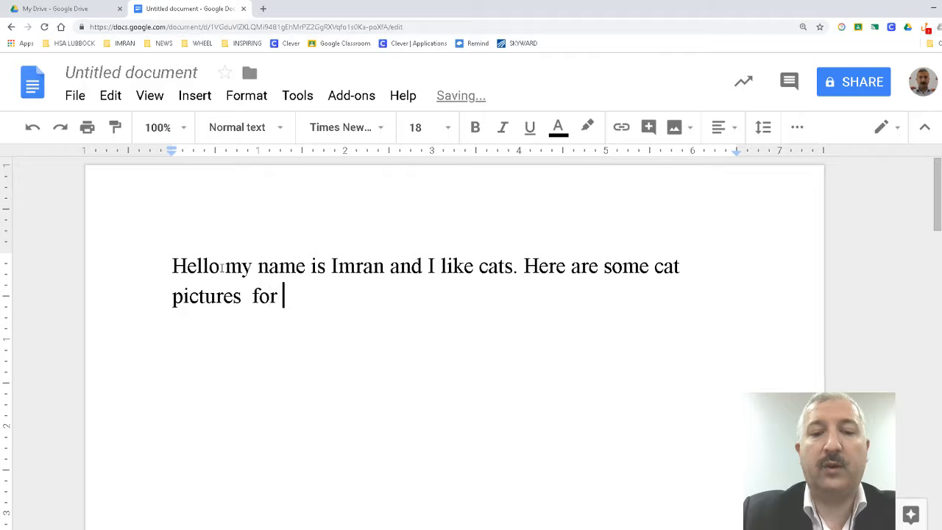
{"action": "type", "text": "you."}
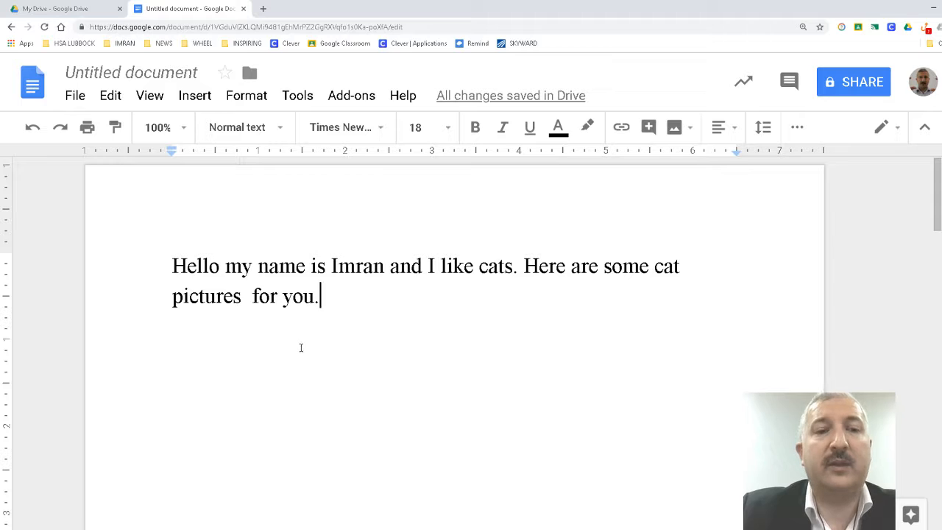
{"action": "type", "text": "a"}
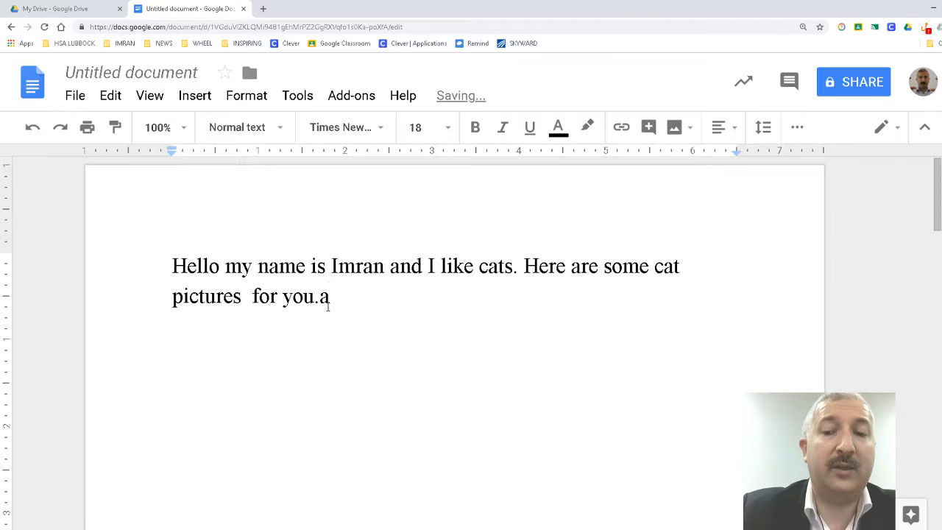
{"action": "key", "text": "BackSpace"}
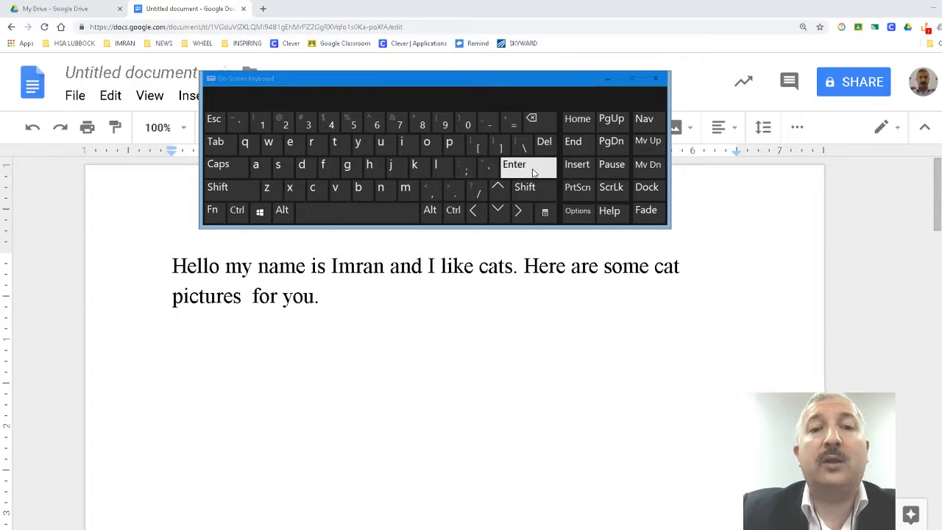
- Start a new line after "for you." in place of the trailing space, and close the on-screen keyboard
{"action": "double_click", "coordinate": [331, 298]}
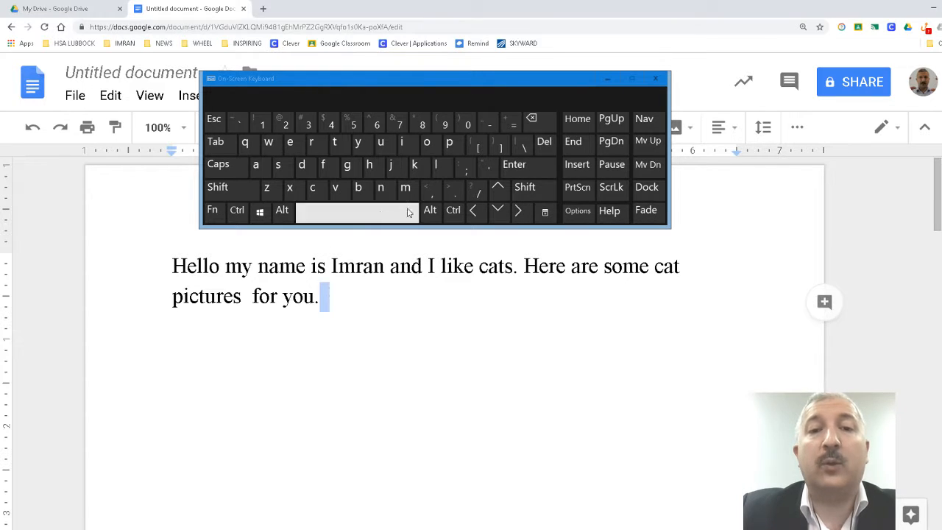
{"action": "left_click", "coordinate": [518, 167]}
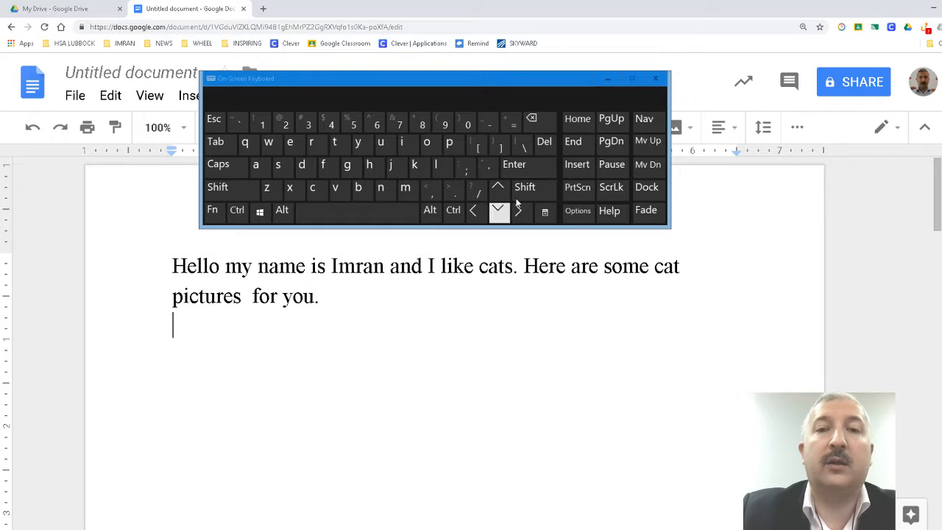
{"action": "left_click", "coordinate": [656, 80]}
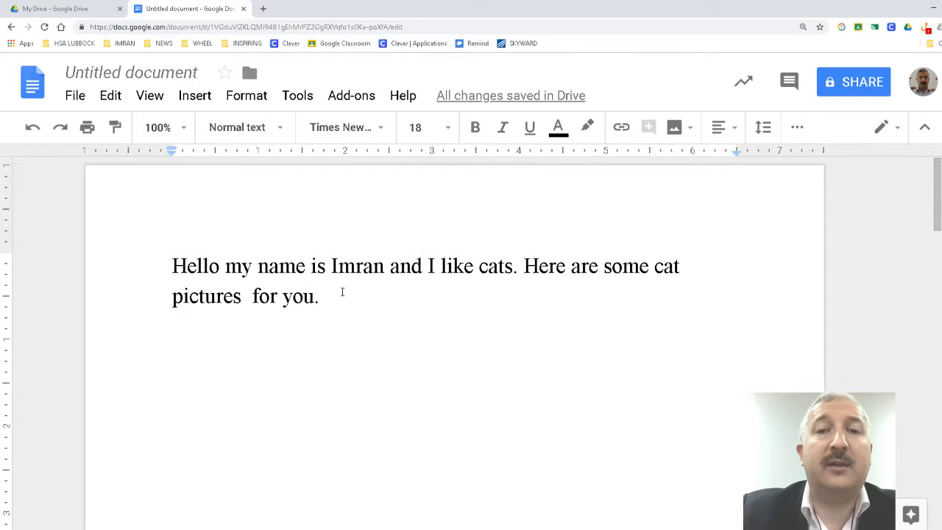
- Open the web image search within the document and search for "cat"
{"action": "left_click", "coordinate": [675, 132]}
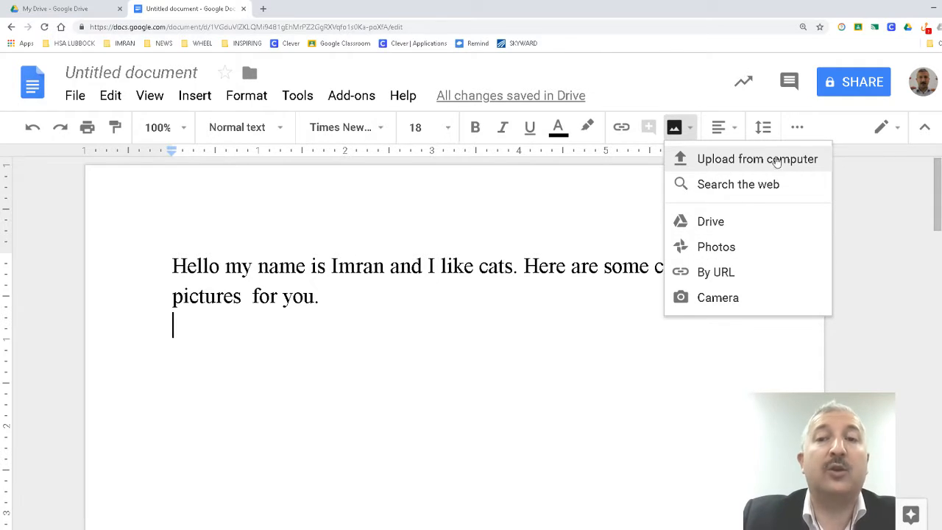
{"action": "left_click", "coordinate": [688, 188]}
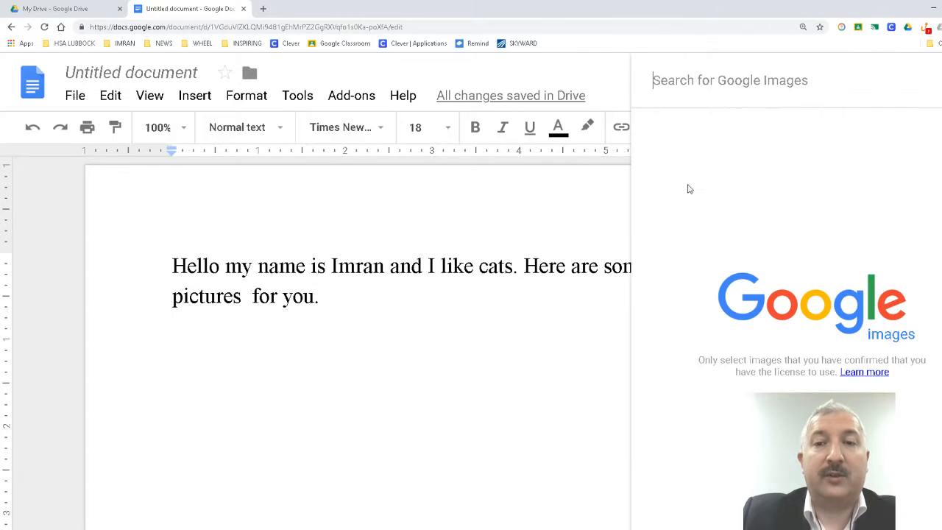
{"action": "type", "text": "car"}
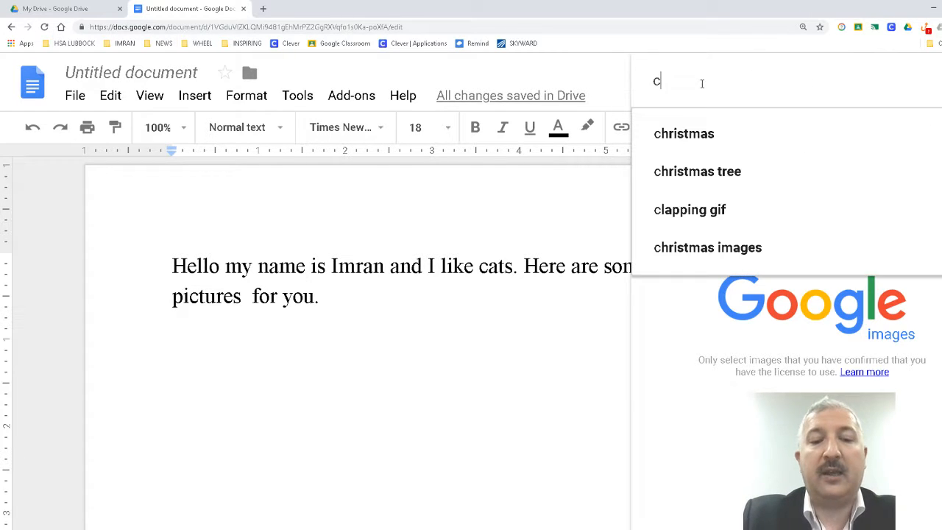
{"action": "key", "text": "Return"}
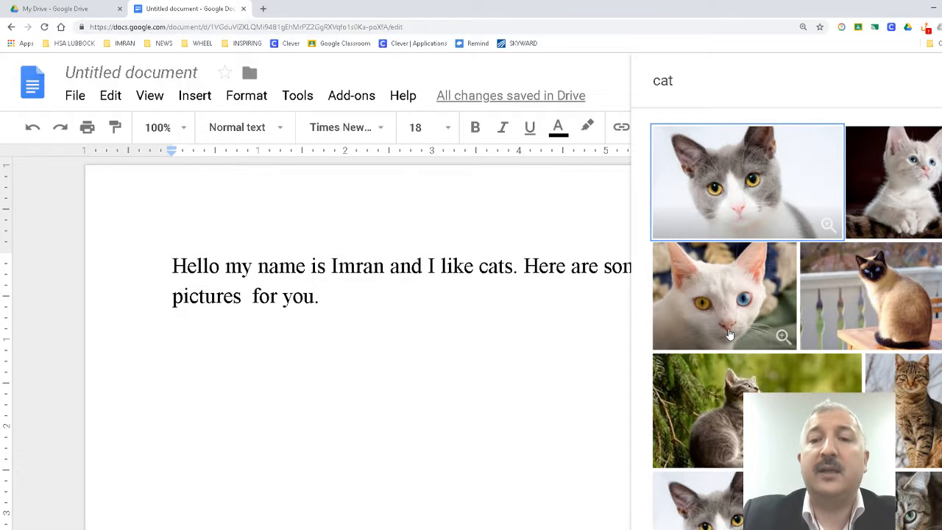
- Insert the picture of the white blue-eyed kitten on a dark background on the line below the text
{"action": "scroll", "coordinate": [806, 359], "scroll_direction": "down", "scroll_amount": 3}
{"action": "scroll", "coordinate": [806, 359], "scroll_direction": "up", "scroll_amount": 1}
{"action": "scroll", "coordinate": [806, 359], "scroll_direction": "up", "scroll_amount": 1}
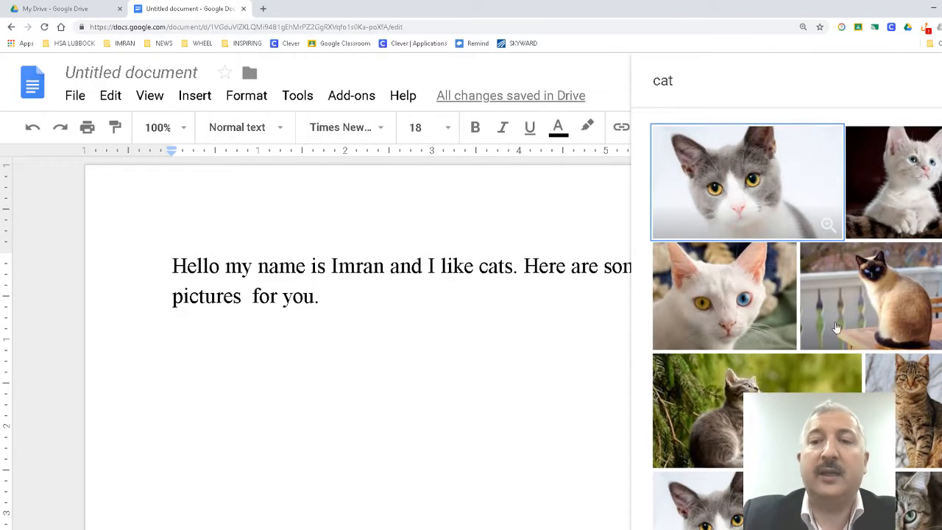
{"action": "scroll", "coordinate": [809, 351], "scroll_direction": "down", "scroll_amount": 2}
{"action": "scroll", "coordinate": [770, 330], "scroll_direction": "down", "scroll_amount": 3}
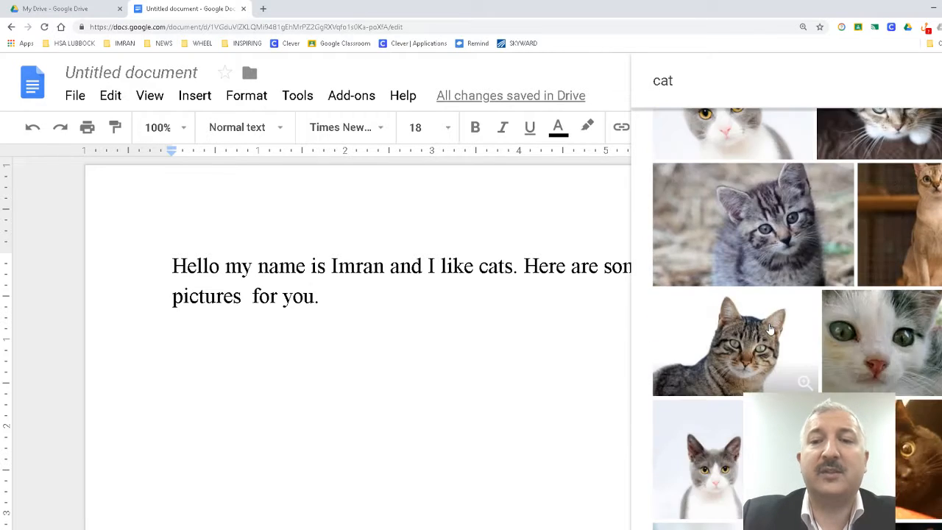
{"action": "scroll", "coordinate": [770, 330], "scroll_direction": "up", "scroll_amount": 6}
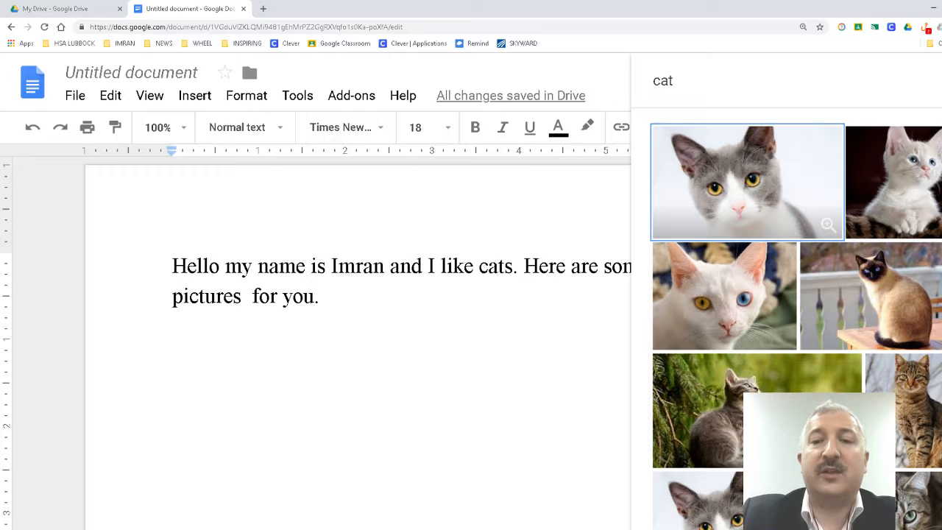
{"action": "left_click", "coordinate": [923, 403]}
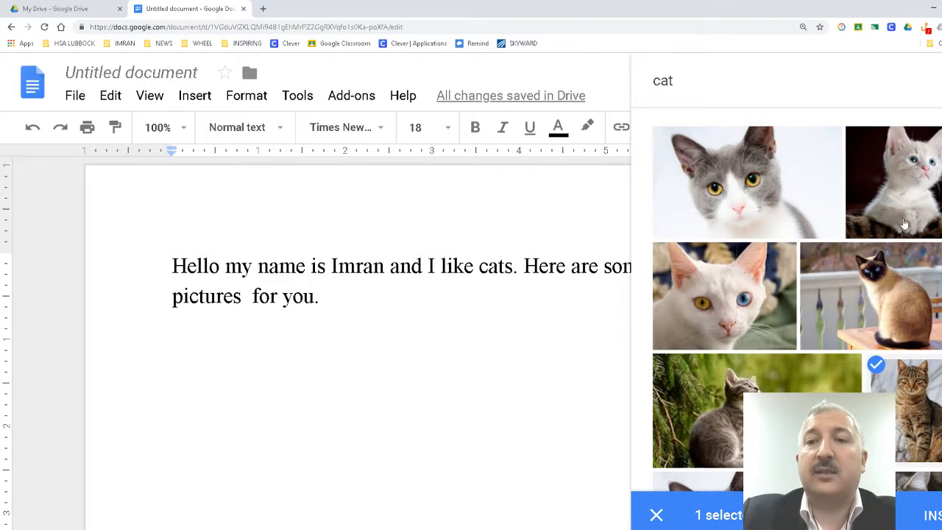
{"action": "left_click", "coordinate": [900, 181]}
{"action": "left_click", "coordinate": [906, 415]}
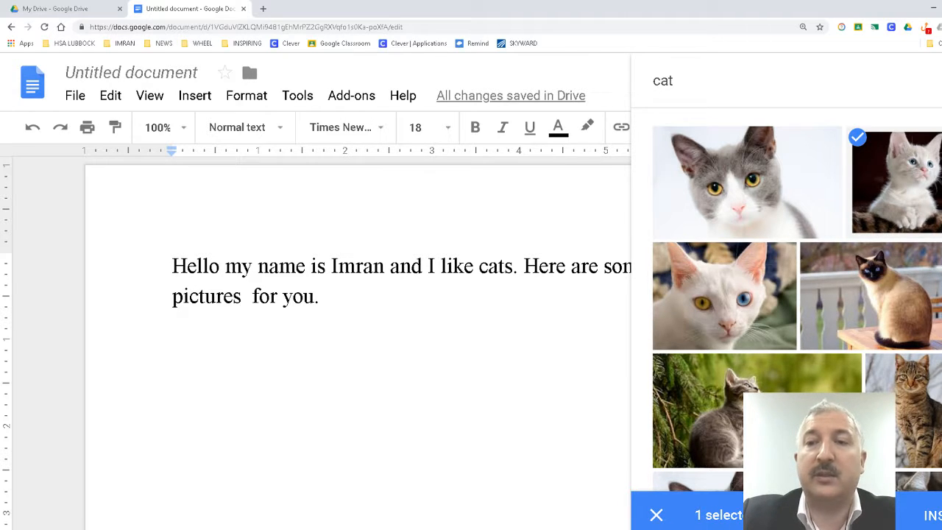
{"action": "left_click", "coordinate": [931, 515]}
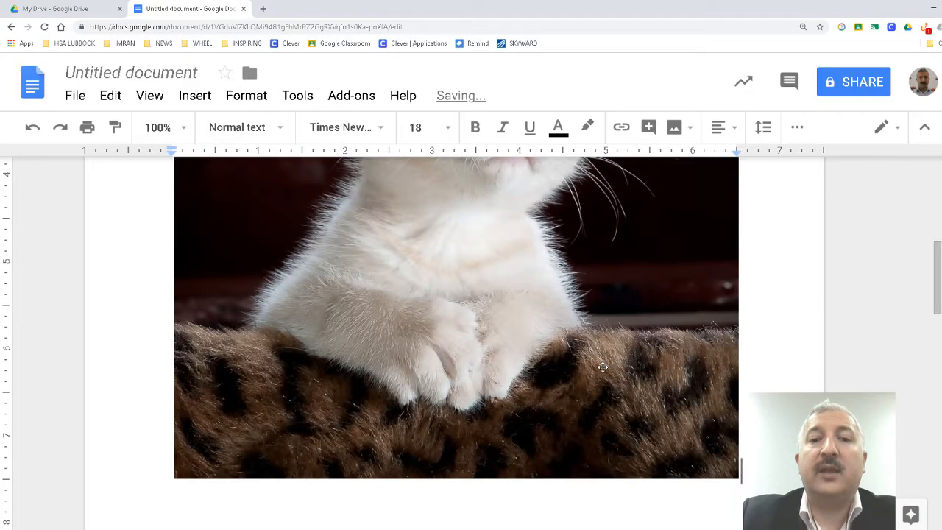
- Look over the inserted kitten picture and how it sits below the text
{"action": "scroll", "coordinate": [602, 366], "scroll_direction": "up", "scroll_amount": 3}
{"action": "scroll", "coordinate": [602, 366], "scroll_direction": "down", "scroll_amount": 2}
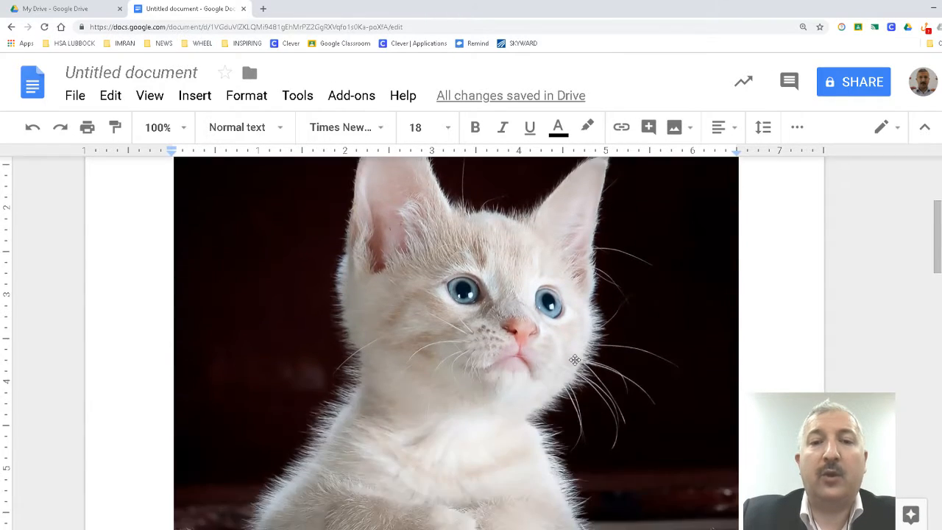
{"action": "scroll", "coordinate": [578, 353], "scroll_direction": "up", "scroll_amount": 2}
{"action": "scroll", "coordinate": [578, 352], "scroll_direction": "down", "scroll_amount": 1}
{"action": "scroll", "coordinate": [578, 352], "scroll_direction": "up", "scroll_amount": 1}
{"action": "scroll", "coordinate": [599, 309], "scroll_direction": "down", "scroll_amount": 4}
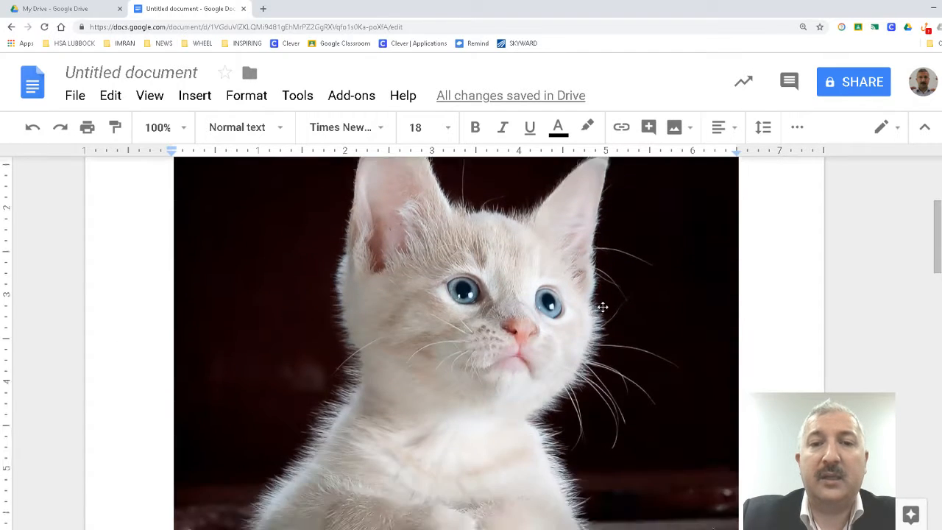
{"action": "scroll", "coordinate": [605, 314], "scroll_direction": "up", "scroll_amount": 4}
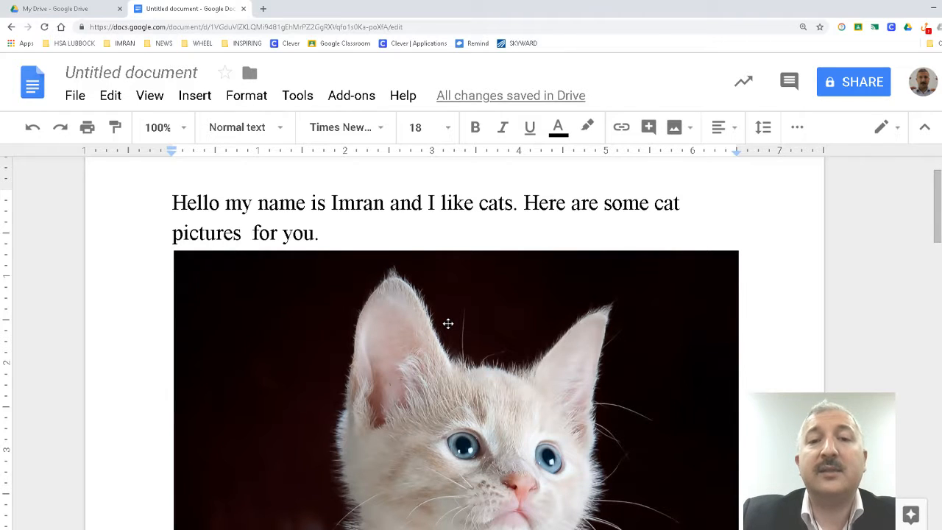
- Select the kitten picture and examine the resize handles at its corners and along its edges
{"action": "left_click", "coordinate": [459, 360]}
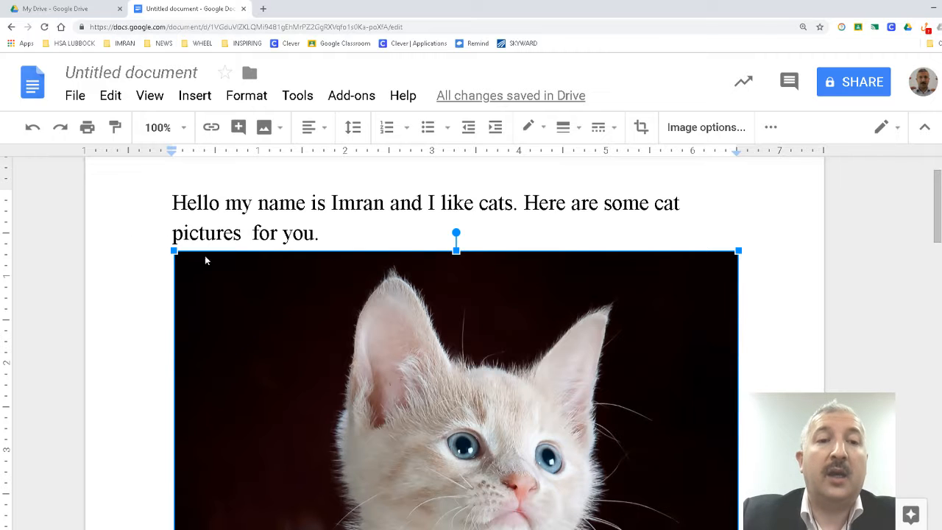
{"action": "scroll", "coordinate": [736, 309], "scroll_direction": "down", "scroll_amount": 3}
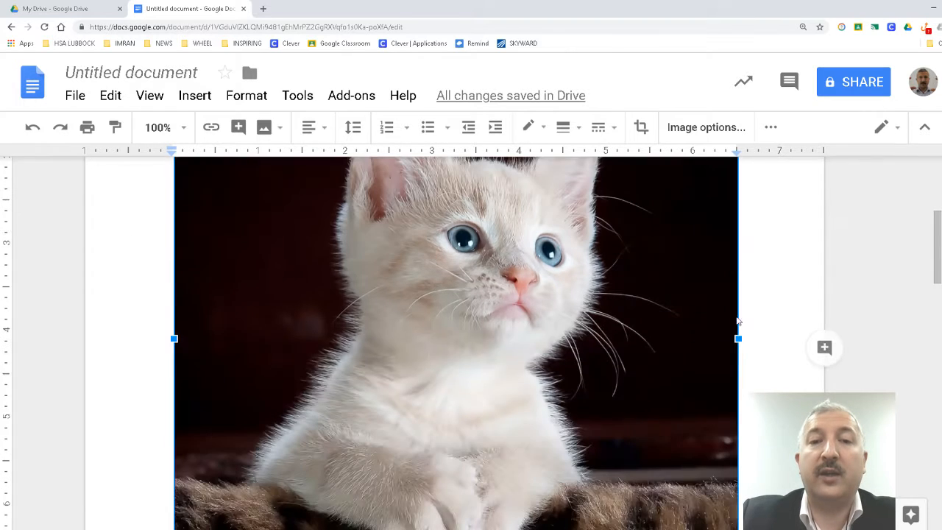
{"action": "scroll", "coordinate": [193, 346], "scroll_direction": "down", "scroll_amount": 3}
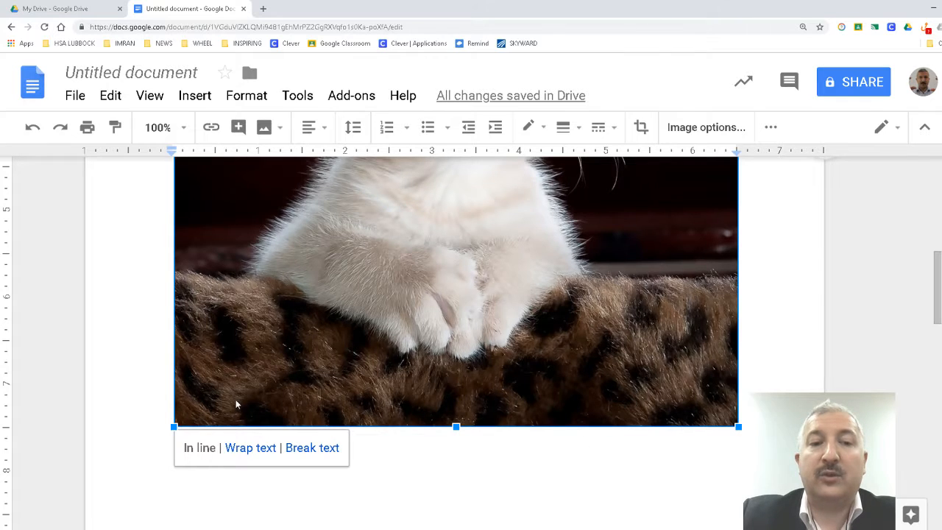
{"action": "scroll", "coordinate": [236, 404], "scroll_direction": "up", "scroll_amount": 5}
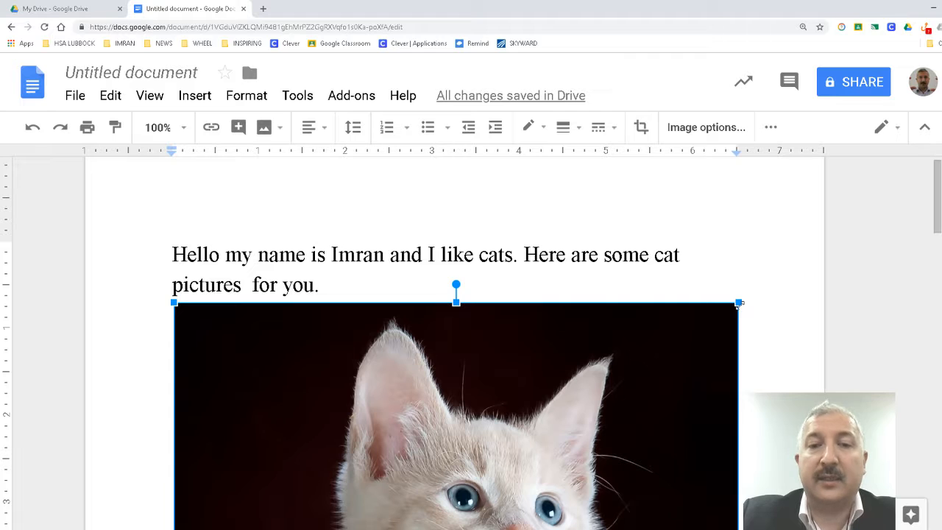
{"action": "scroll", "coordinate": [740, 304], "scroll_direction": "down", "scroll_amount": 3}
{"action": "scroll", "coordinate": [738, 302], "scroll_direction": "up", "scroll_amount": 4}
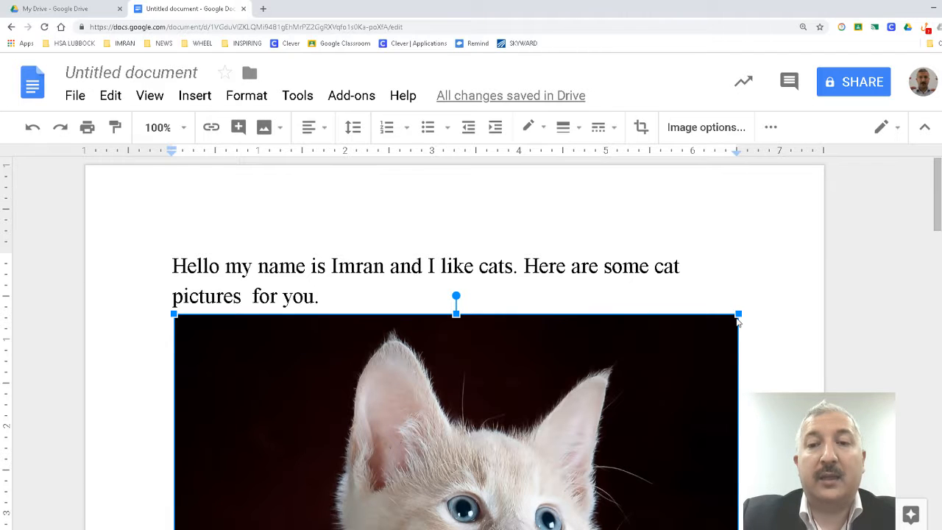
{"action": "scroll", "coordinate": [734, 412], "scroll_direction": "down", "scroll_amount": 4}
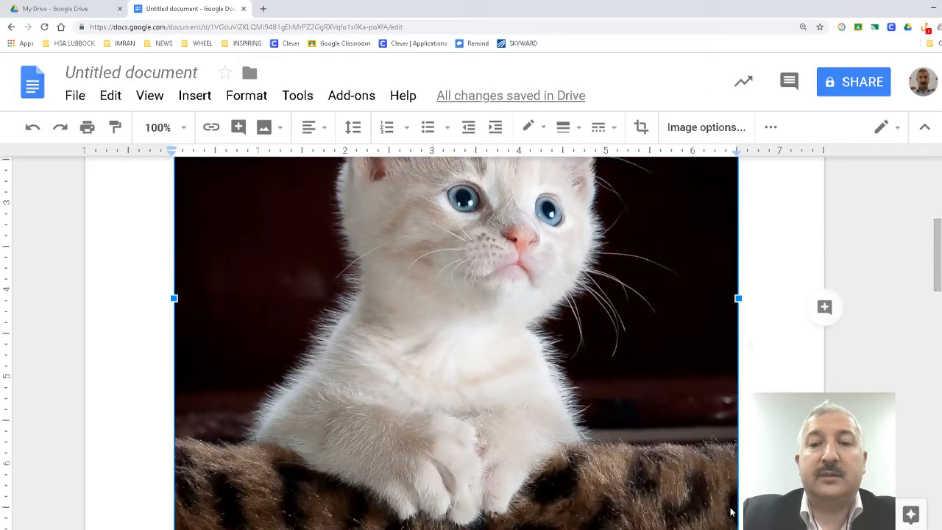
{"action": "scroll", "coordinate": [732, 456], "scroll_direction": "down", "scroll_amount": 3}
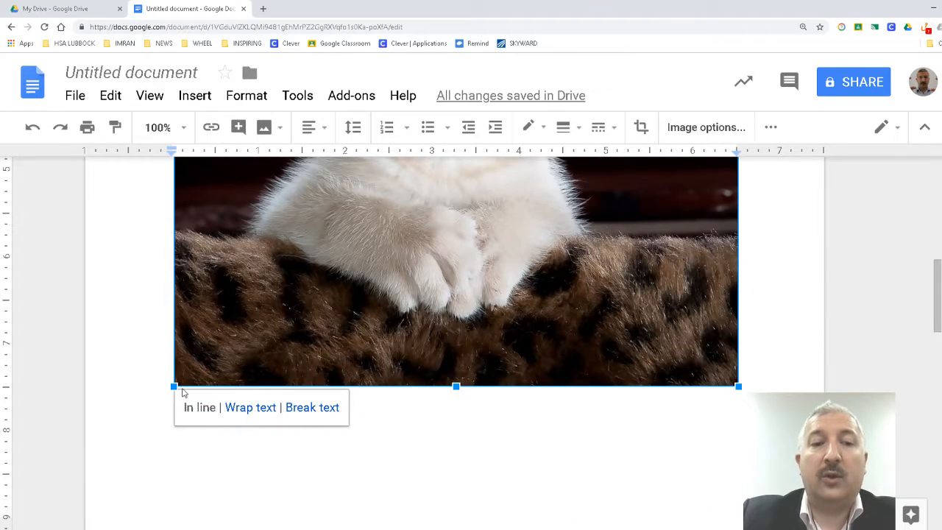
{"action": "scroll", "coordinate": [175, 388], "scroll_direction": "up", "scroll_amount": 7}
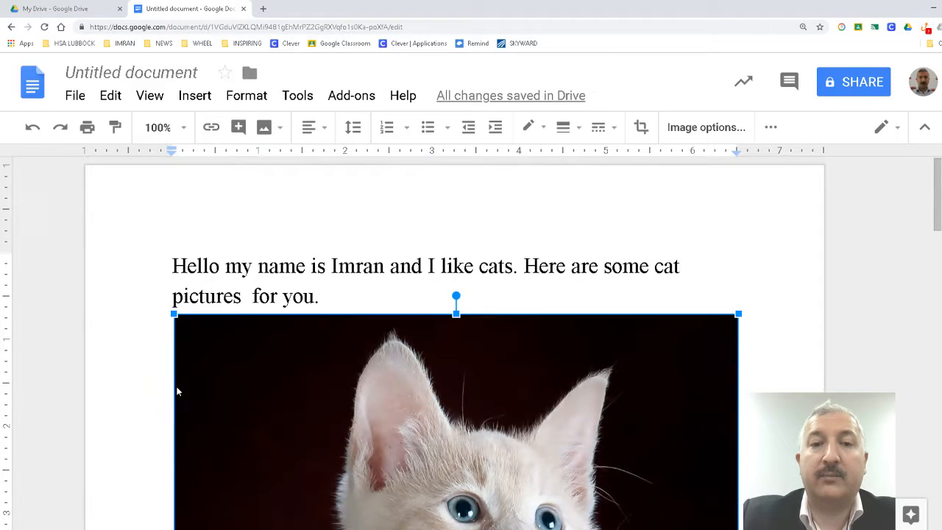
{"action": "scroll", "coordinate": [176, 389], "scroll_direction": "down", "scroll_amount": 2}
{"action": "scroll", "coordinate": [439, 278], "scroll_direction": "up", "scroll_amount": 1}
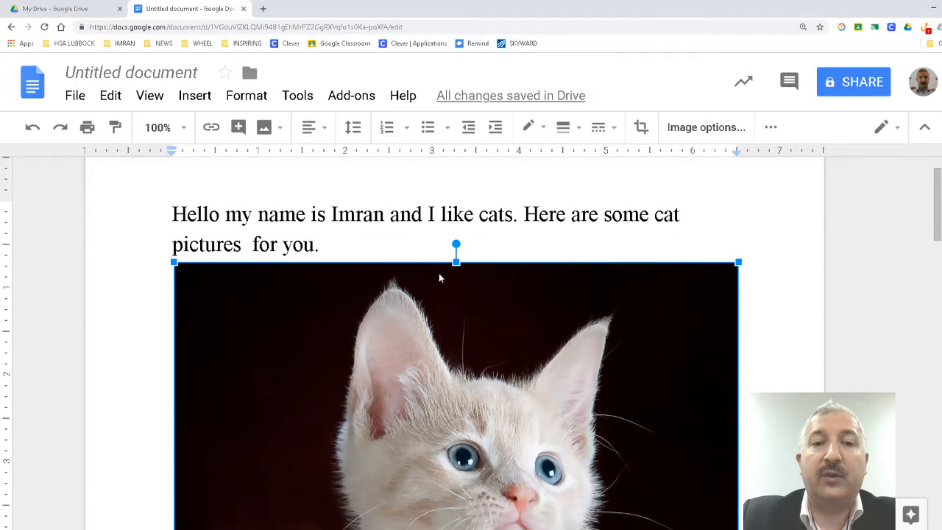
{"action": "scroll", "coordinate": [447, 286], "scroll_direction": "down", "scroll_amount": 5}
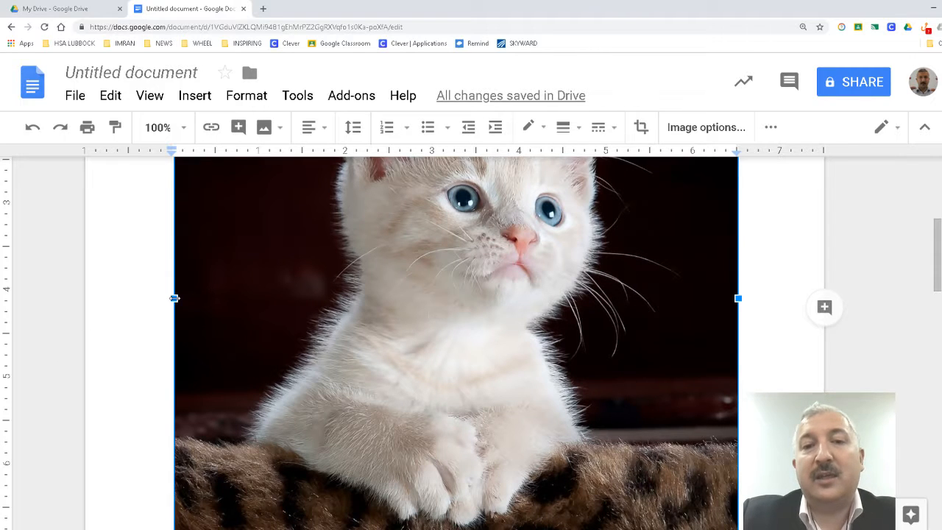
{"action": "scroll", "coordinate": [515, 351], "scroll_direction": "up", "scroll_amount": 3}
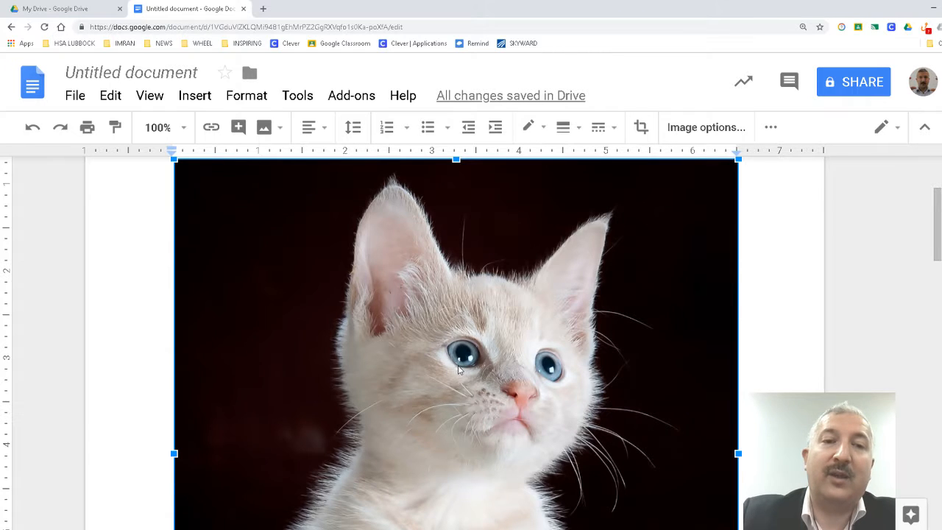
{"action": "scroll", "coordinate": [458, 369], "scroll_direction": "up", "scroll_amount": 3}
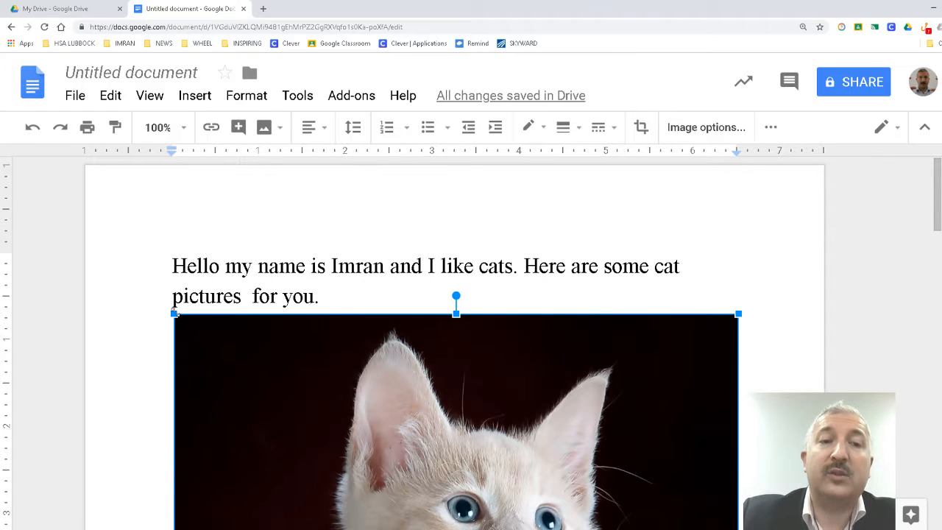
- Shrink the kitten picture proportionally from its corners to about 2.4 inches wide and deselect it
{"action": "scroll", "coordinate": [323, 376], "scroll_direction": "down", "scroll_amount": 2}
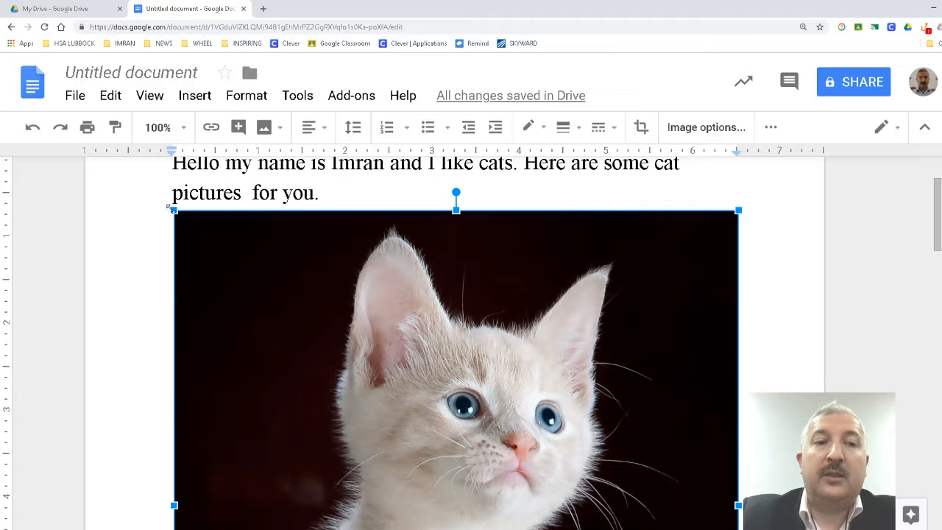
{"action": "left_click_drag", "start_coordinate": [169, 205], "coordinate": [349, 371]}
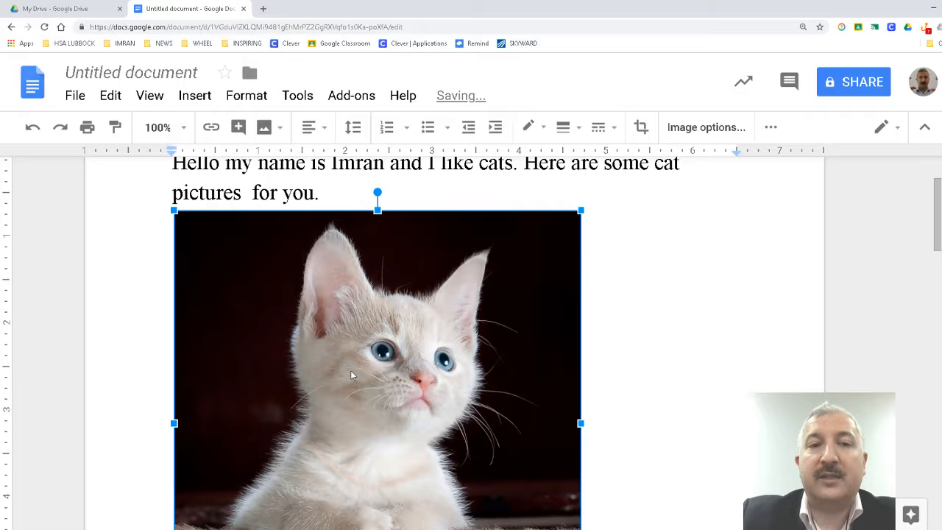
{"action": "left_click_drag", "start_coordinate": [582, 211], "coordinate": [494, 301]}
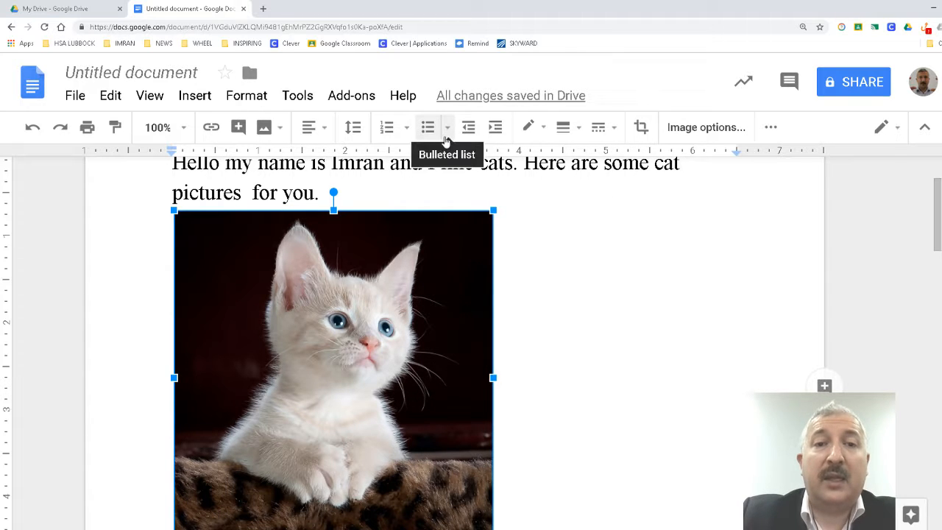
{"action": "left_click", "coordinate": [310, 136]}
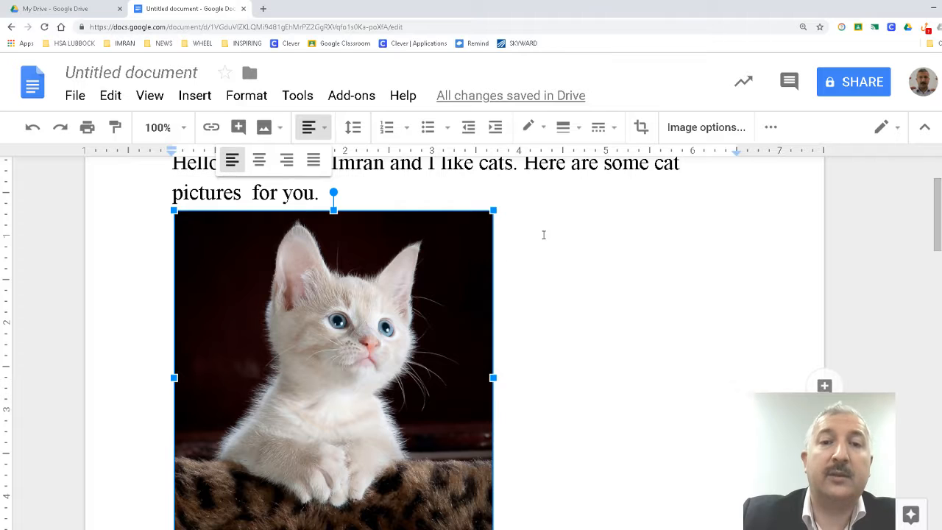
{"action": "scroll", "coordinate": [422, 315], "scroll_direction": "down", "scroll_amount": 3}
{"action": "left_click_drag", "start_coordinate": [493, 338], "coordinate": [424, 254]}
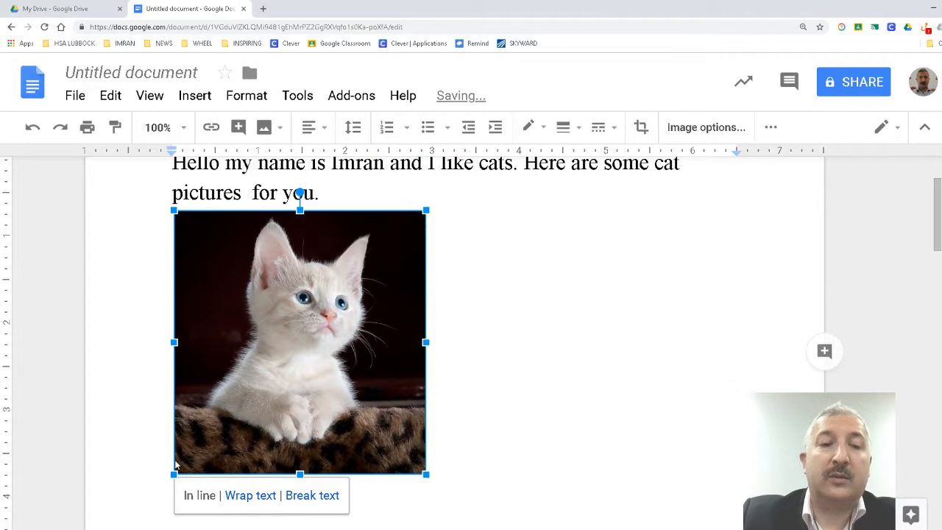
{"action": "left_click_drag", "start_coordinate": [177, 471], "coordinate": [218, 435]}
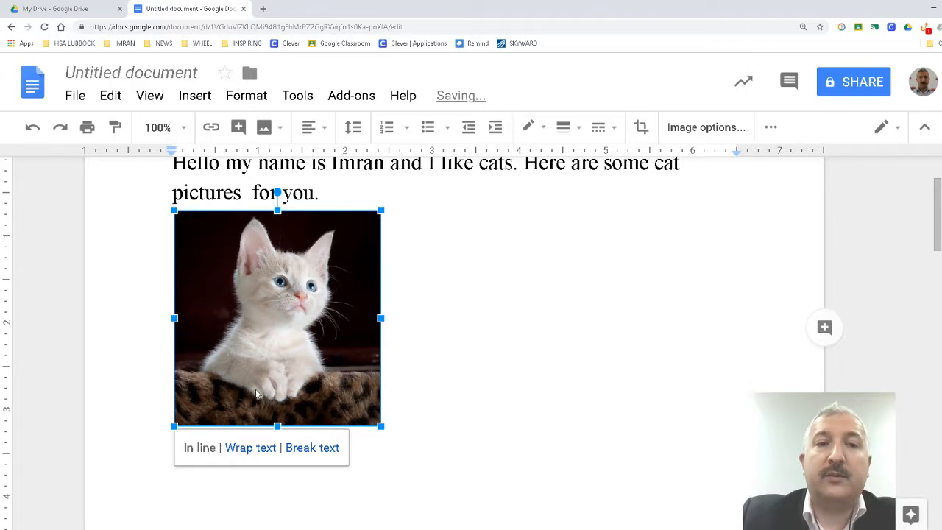
{"action": "left_click", "coordinate": [439, 356]}
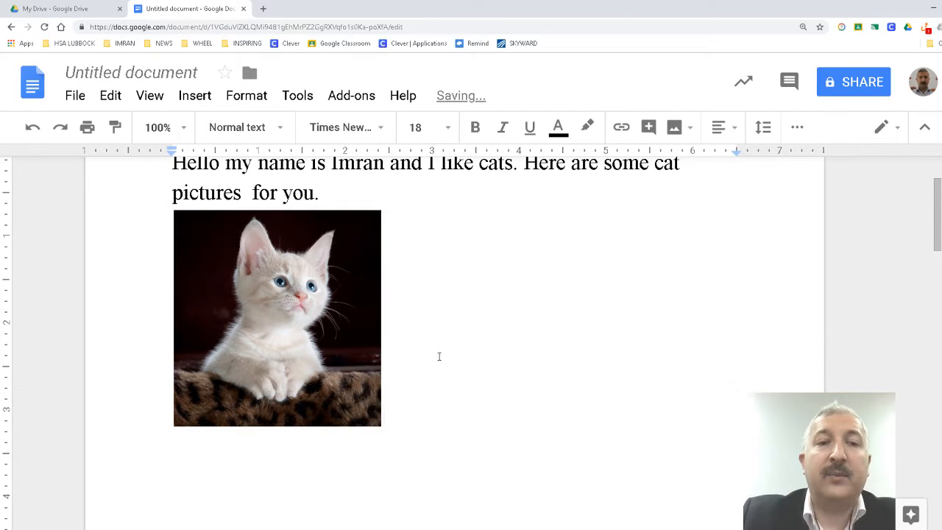
- Place the cursor right after the white kitten picture and search the web for "cat" images to insert
{"action": "left_click", "coordinate": [322, 192]}
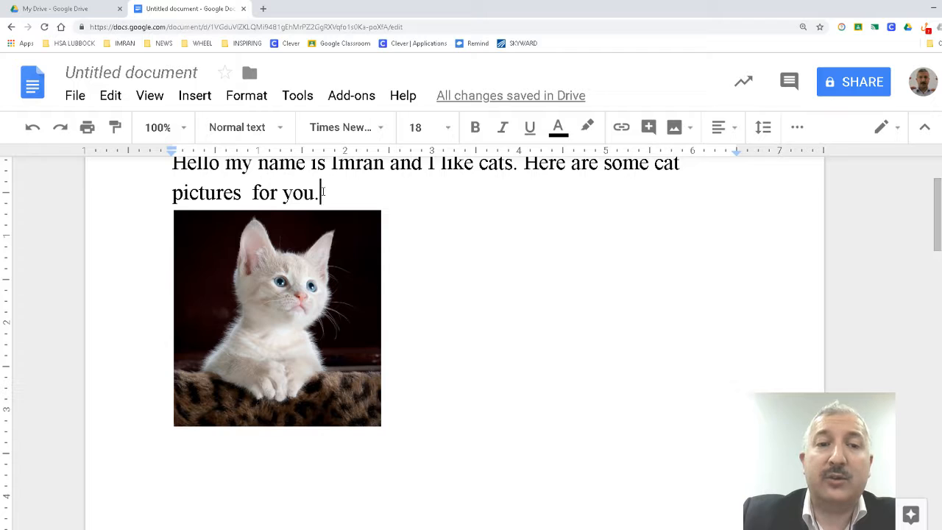
{"action": "left_click", "coordinate": [161, 381]}
{"action": "left_click", "coordinate": [412, 410]}
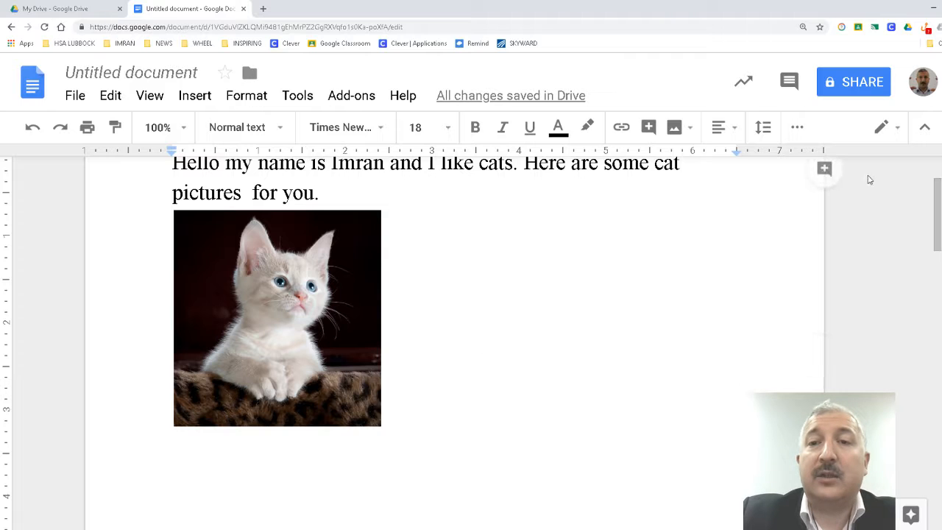
{"action": "left_click", "coordinate": [672, 136]}
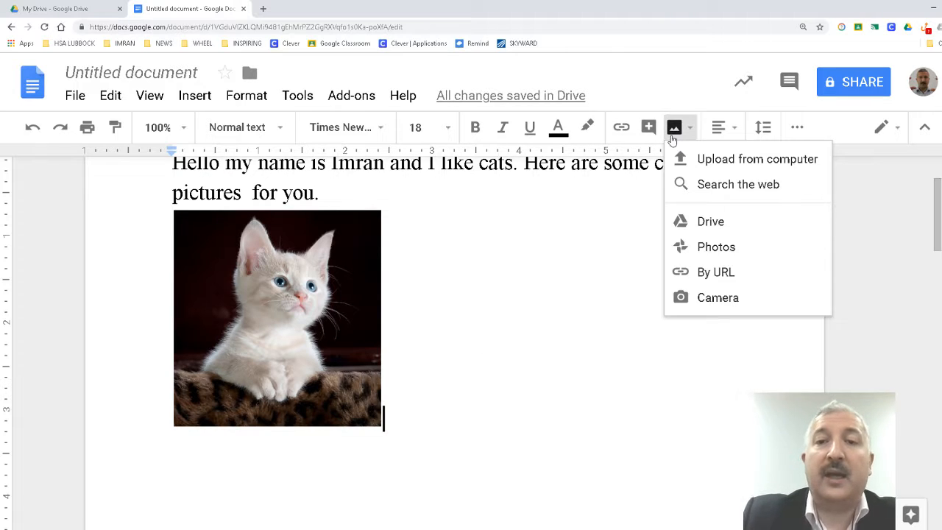
{"action": "left_click", "coordinate": [774, 187]}
{"action": "type", "text": "cat"}
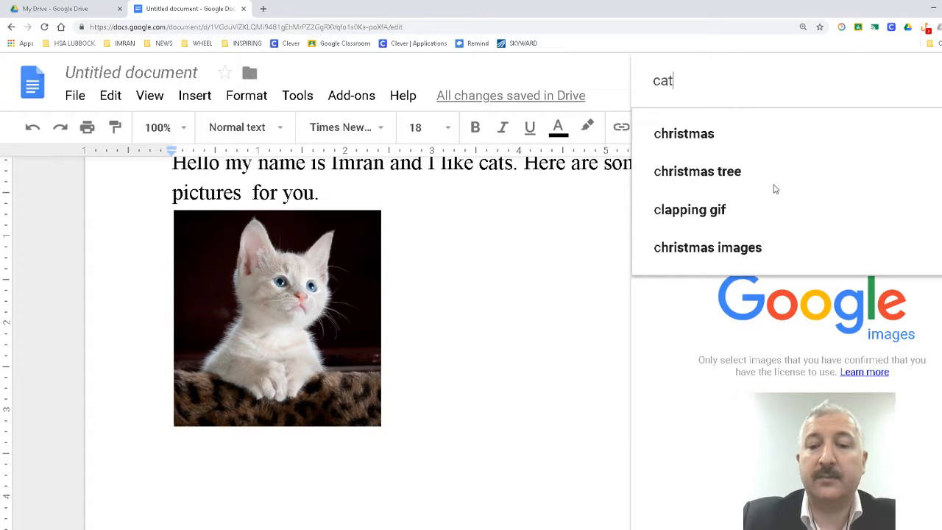
{"action": "key", "text": "Return"}
- Find the picture of the grey and brown tabby kittens sitting together among the cat images and insert it
{"action": "scroll", "coordinate": [788, 254], "scroll_direction": "down", "scroll_amount": 5}
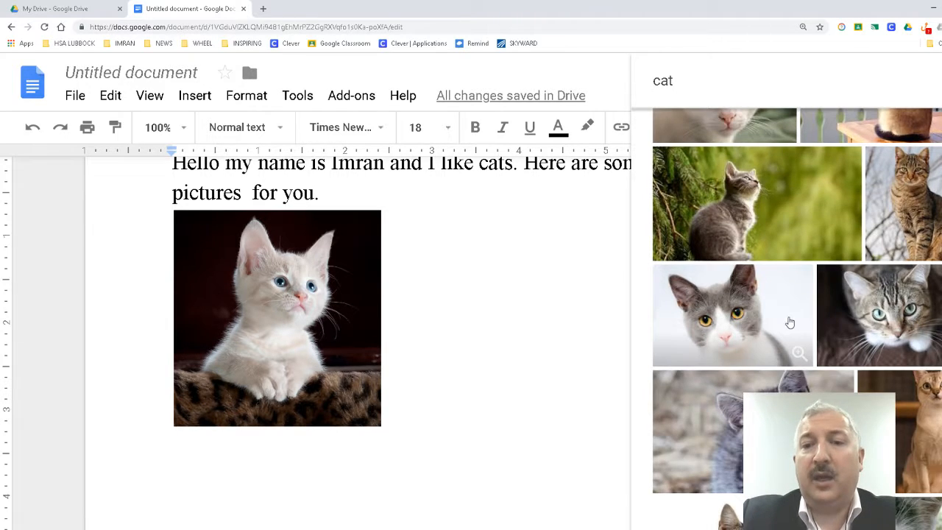
{"action": "scroll", "coordinate": [777, 302], "scroll_direction": "down", "scroll_amount": 2}
{"action": "scroll", "coordinate": [777, 302], "scroll_direction": "down", "scroll_amount": 3}
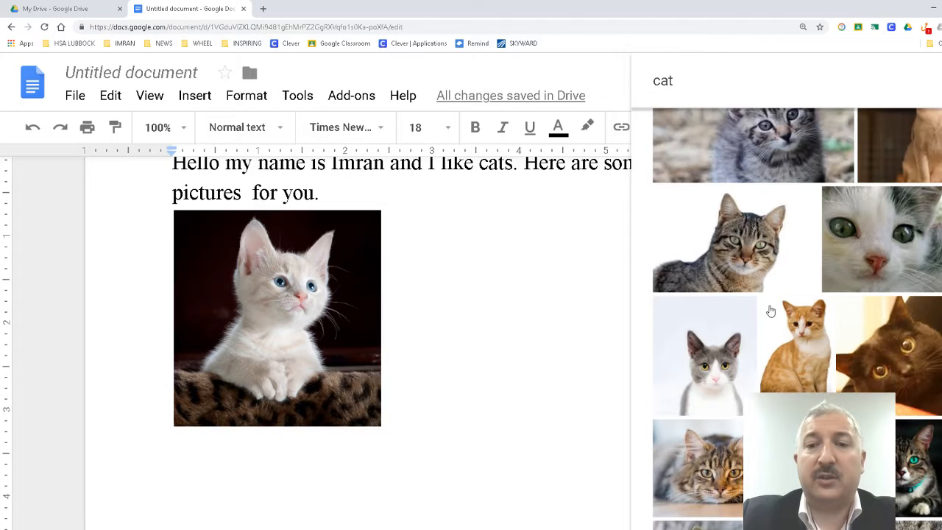
{"action": "scroll", "coordinate": [802, 308], "scroll_direction": "down", "scroll_amount": 2}
{"action": "scroll", "coordinate": [799, 309], "scroll_direction": "down", "scroll_amount": 5}
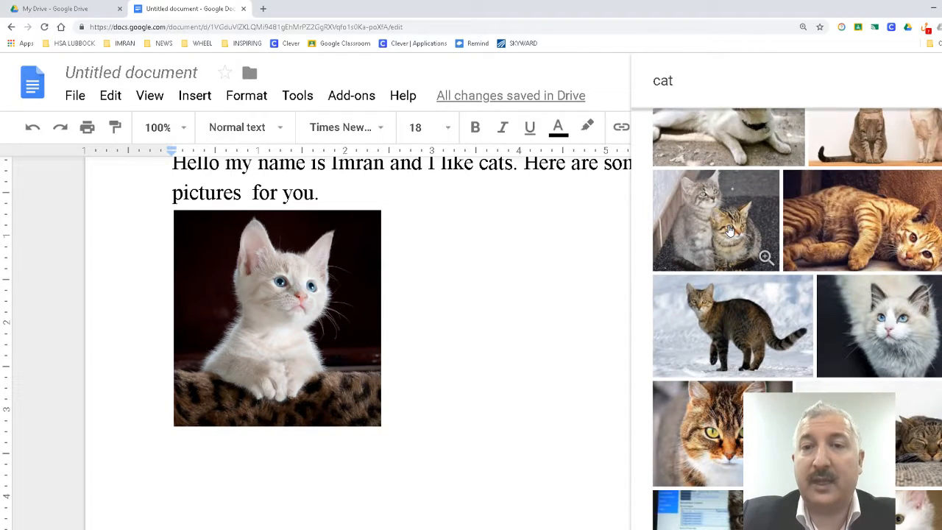
{"action": "left_click", "coordinate": [730, 231]}
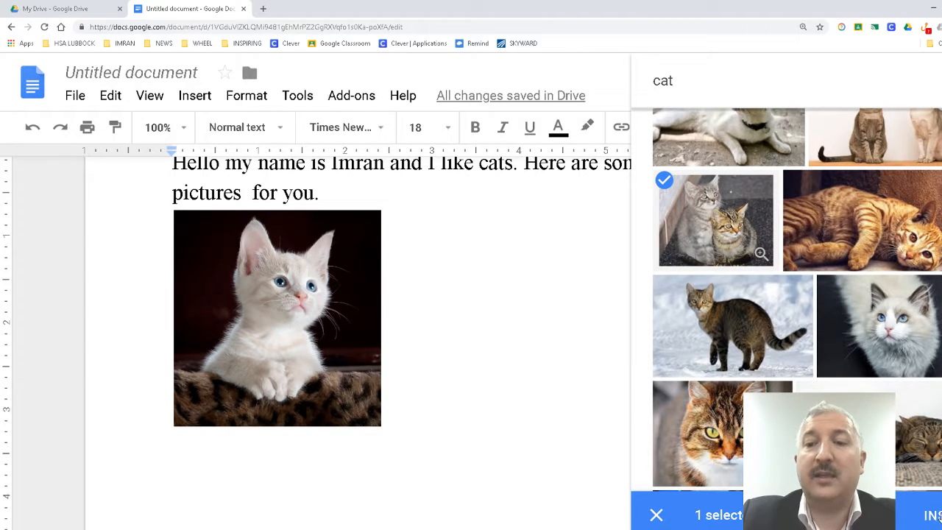
{"action": "left_click", "coordinate": [931, 515]}
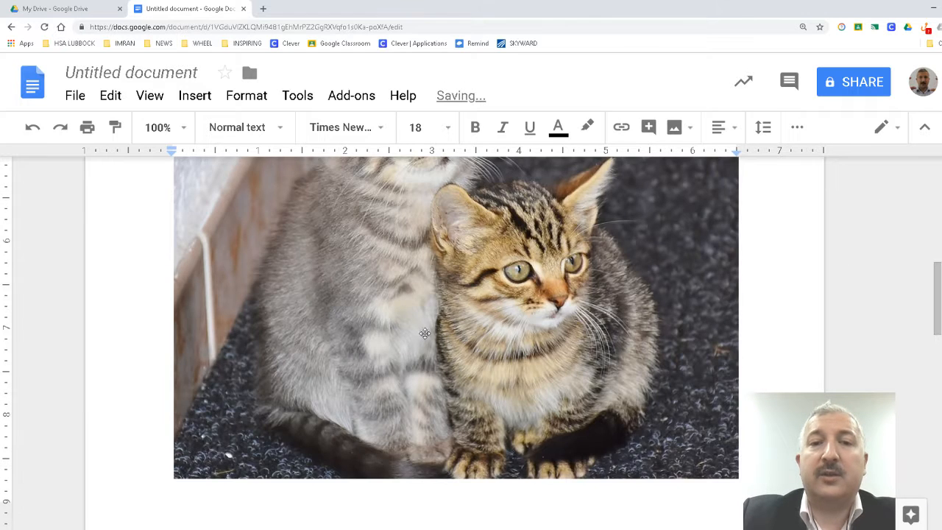
- Shrink the two-kitten picture proportionally from its corners to about 3.9 inches wide so it moves up beside the white kitten
{"action": "scroll", "coordinate": [425, 333], "scroll_direction": "down", "scroll_amount": 3}
{"action": "scroll", "coordinate": [412, 331], "scroll_direction": "up", "scroll_amount": 5}
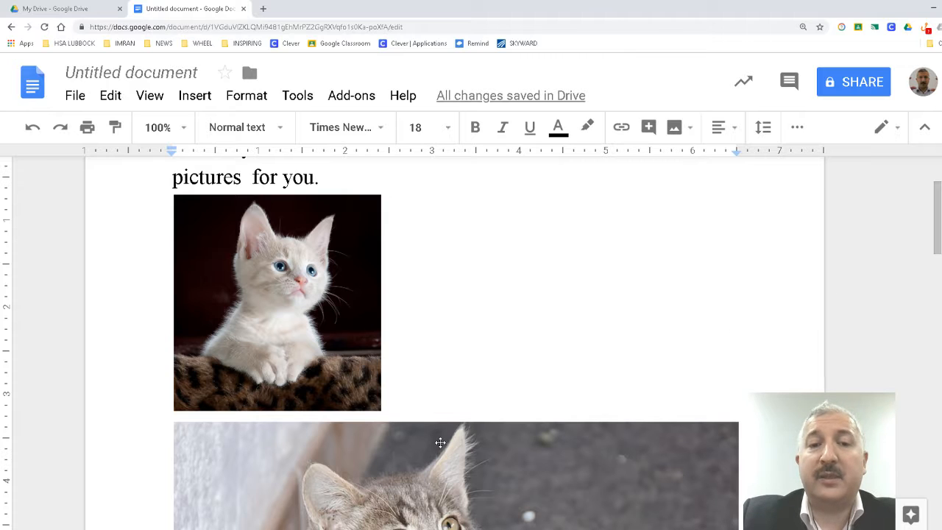
{"action": "left_click", "coordinate": [471, 463]}
{"action": "scroll", "coordinate": [478, 469], "scroll_direction": "down", "scroll_amount": 3}
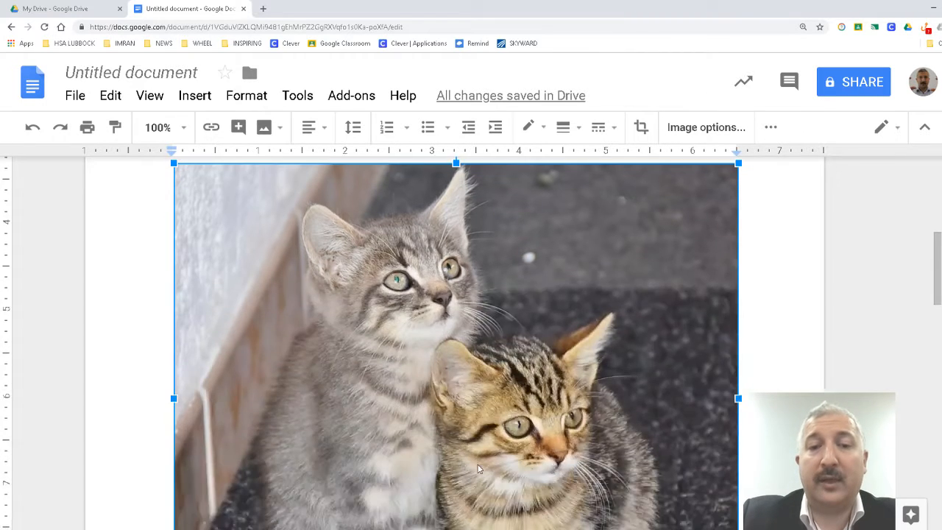
{"action": "scroll", "coordinate": [479, 469], "scroll_direction": "up", "scroll_amount": 1}
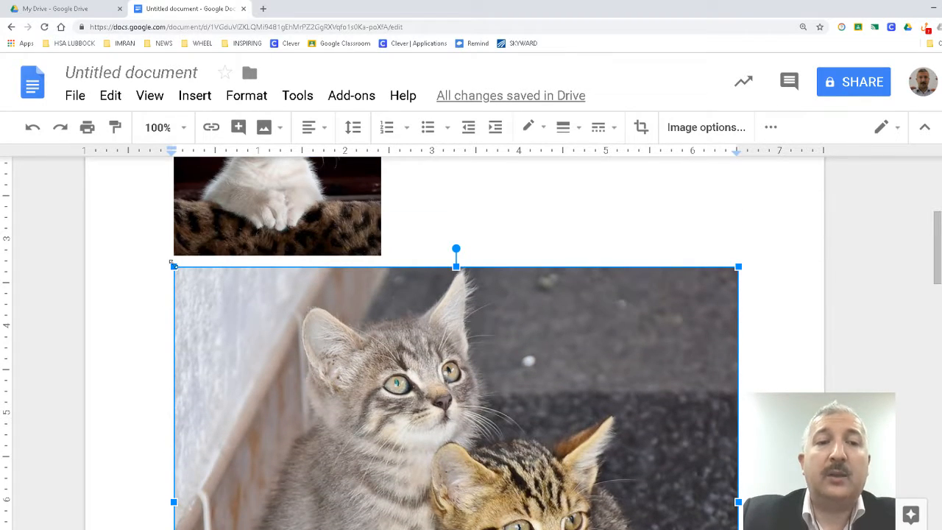
{"action": "left_click_drag", "start_coordinate": [174, 267], "coordinate": [287, 360]}
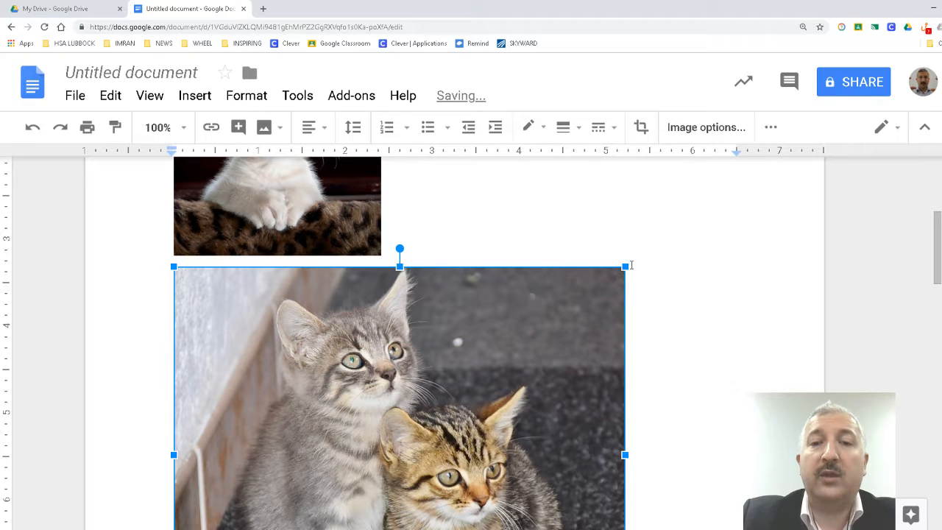
{"action": "left_click_drag", "start_coordinate": [626, 266], "coordinate": [538, 353]}
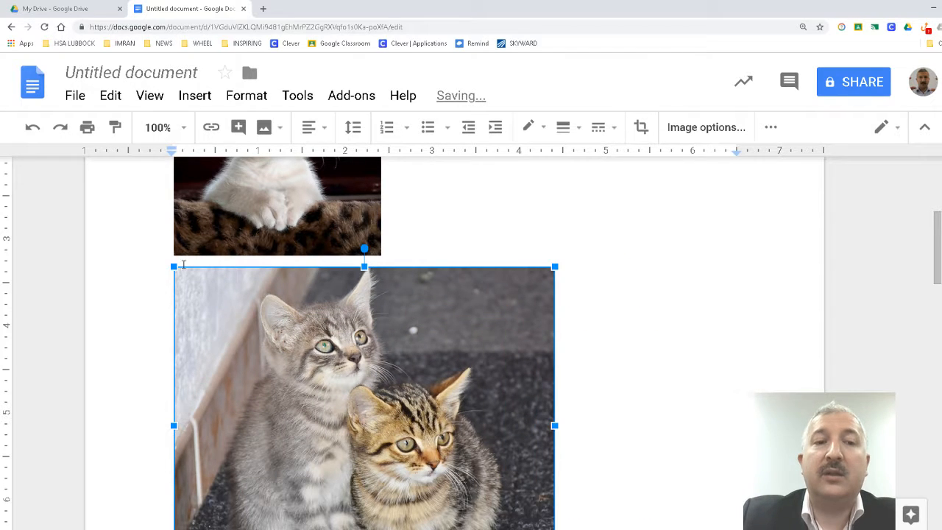
{"action": "left_click_drag", "start_coordinate": [184, 269], "coordinate": [359, 301]}
{"action": "scroll", "coordinate": [637, 330], "scroll_direction": "up", "scroll_amount": 3}
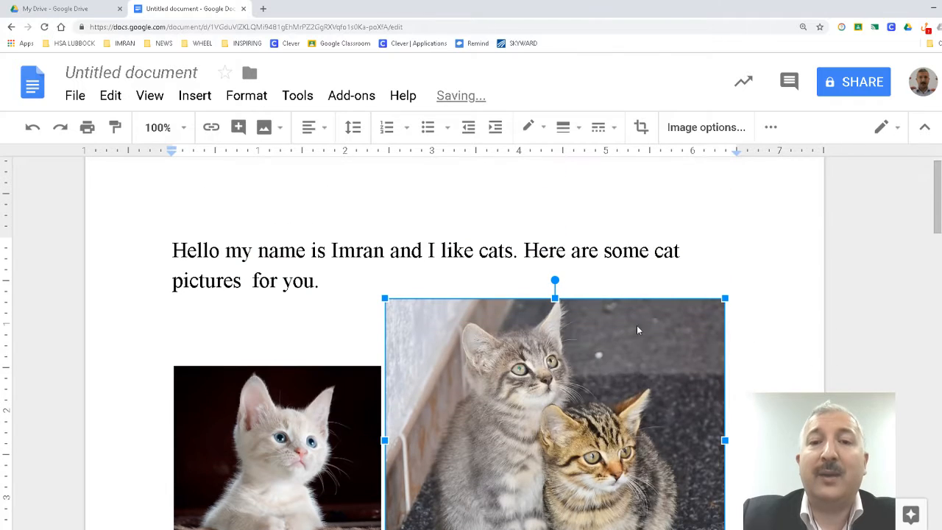
- Shrink the two-kitten picture proportionally to about 2.9 inches wide, matching the height of the white kitten picture
{"action": "scroll", "coordinate": [623, 360], "scroll_direction": "down", "scroll_amount": 2}
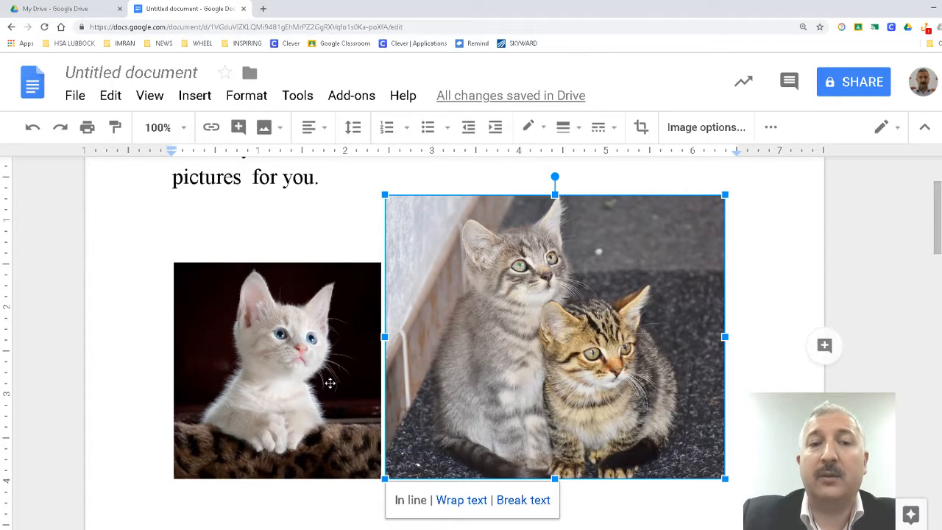
{"action": "left_click_drag", "start_coordinate": [382, 190], "coordinate": [442, 241]}
{"action": "left_click_drag", "start_coordinate": [673, 196], "coordinate": [641, 228]}
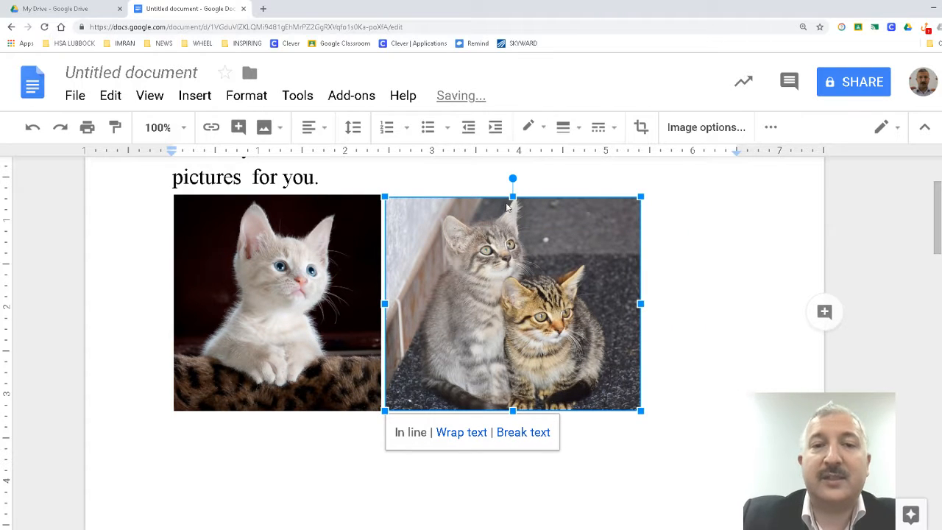
{"action": "scroll", "coordinate": [410, 267], "scroll_direction": "up", "scroll_amount": 1}
- Examine the rotation handles of both pictures and rotate the white kitten picture about 30 degrees counterclockwise
{"action": "left_click", "coordinate": [313, 316]}
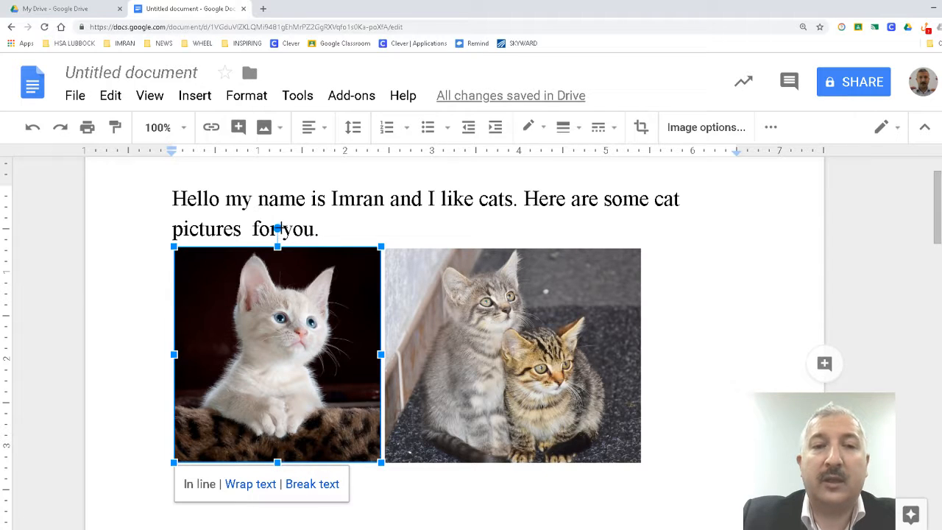
{"action": "left_click", "coordinate": [501, 324]}
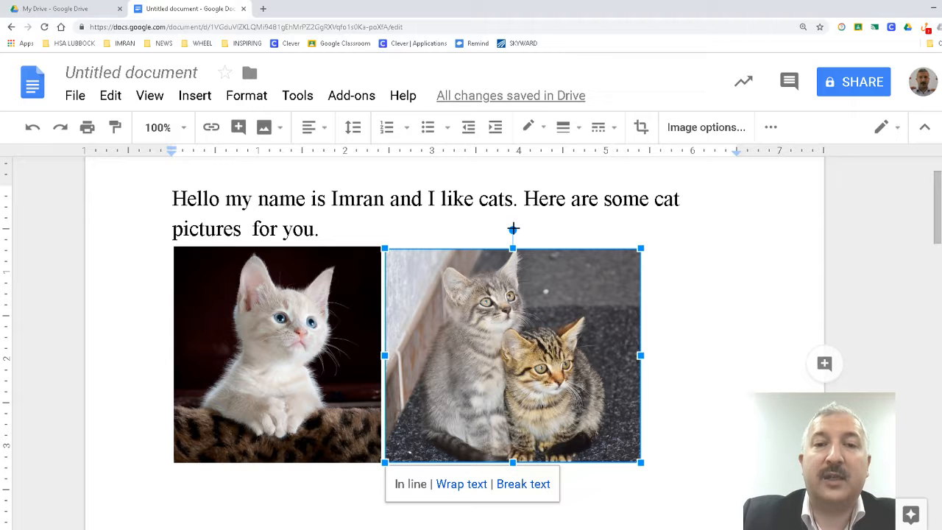
{"action": "left_click", "coordinate": [315, 348]}
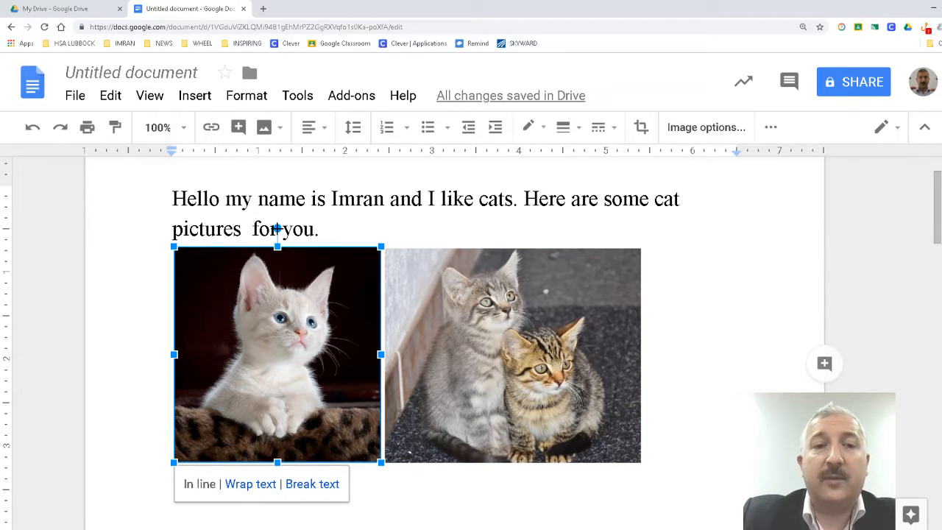
{"action": "left_click_drag", "start_coordinate": [277, 229], "coordinate": [210, 240]}
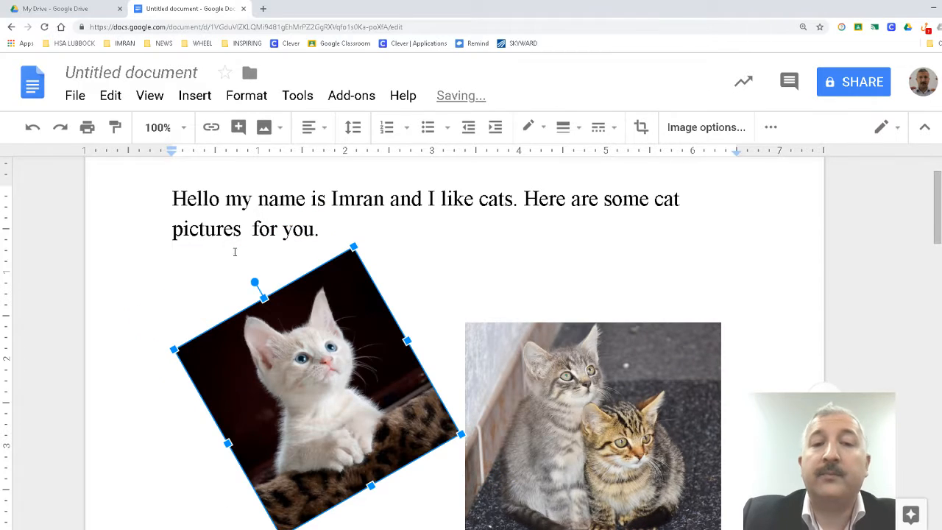
- Rotate the two-kitten picture about 30 degrees clockwise
{"action": "left_click", "coordinate": [558, 410]}
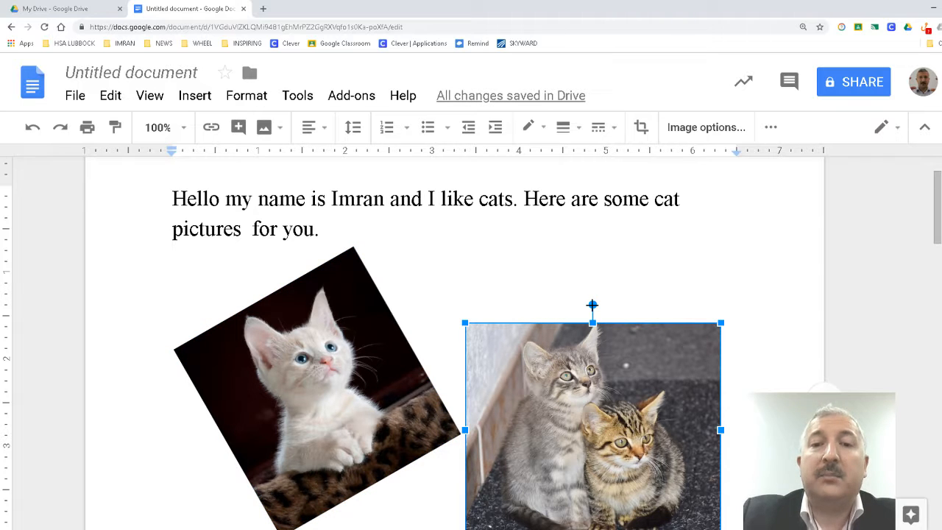
{"action": "scroll", "coordinate": [600, 331], "scroll_direction": "down", "scroll_amount": 2}
{"action": "scroll", "coordinate": [617, 316], "scroll_direction": "up", "scroll_amount": 1}
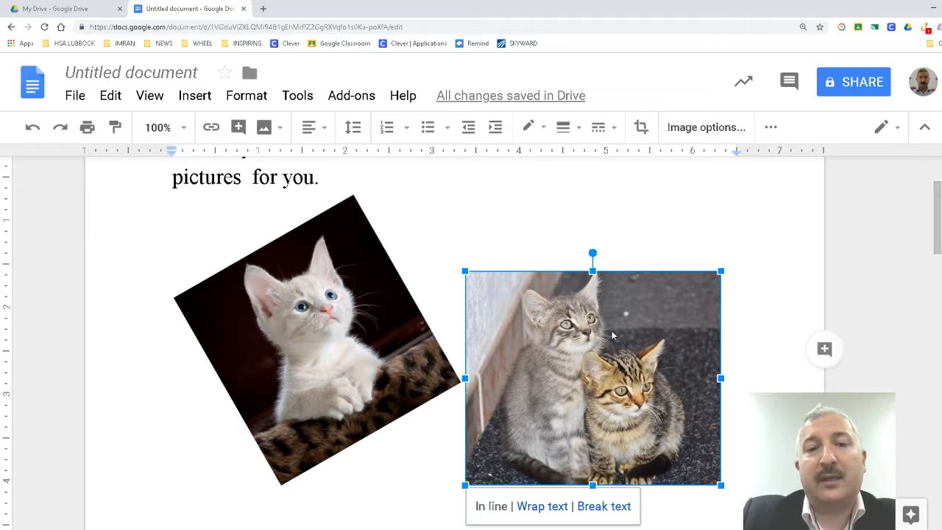
{"action": "left_click_drag", "start_coordinate": [592, 252], "coordinate": [661, 265]}
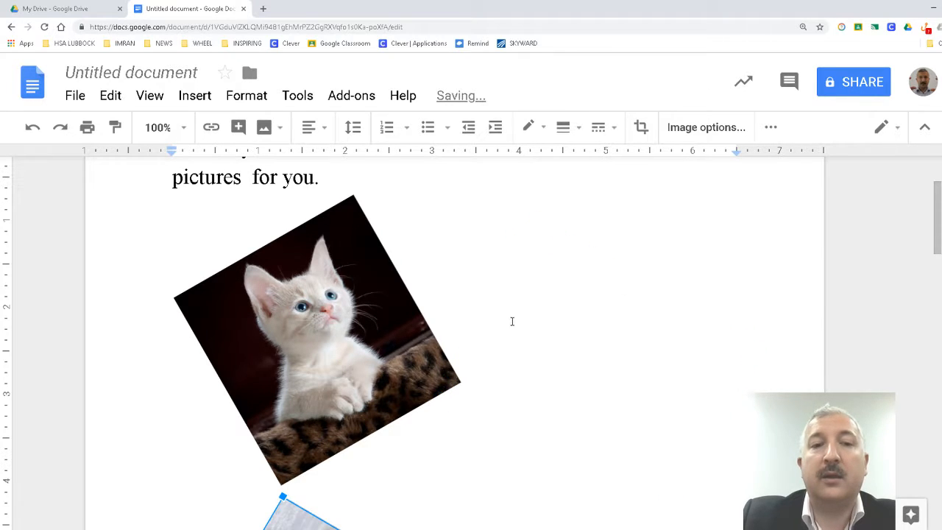
- Shrink both rotated pictures slightly from their corners, starting with the white kitten
{"action": "scroll", "coordinate": [435, 331], "scroll_direction": "up", "scroll_amount": 1}
{"action": "left_click", "coordinate": [280, 381]}
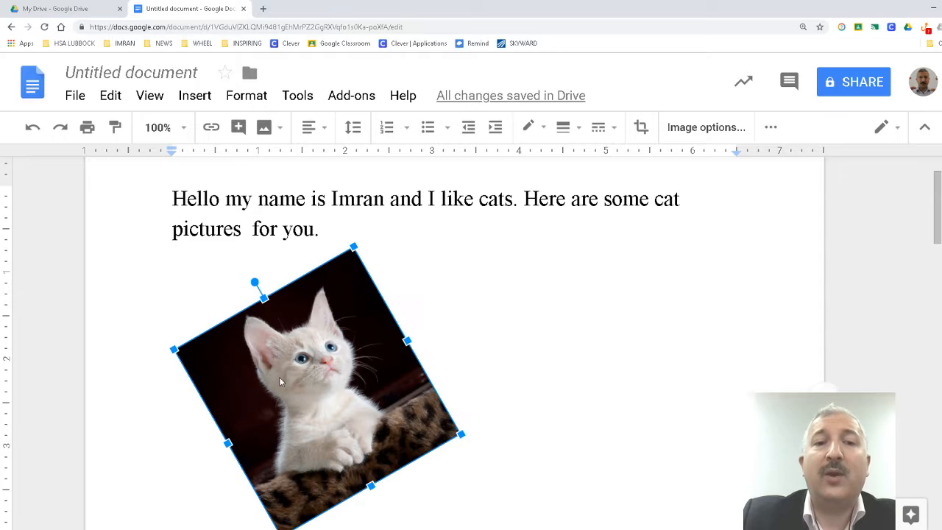
{"action": "left_click_drag", "start_coordinate": [354, 247], "coordinate": [355, 255]}
{"action": "scroll", "coordinate": [431, 342], "scroll_direction": "down", "scroll_amount": 3}
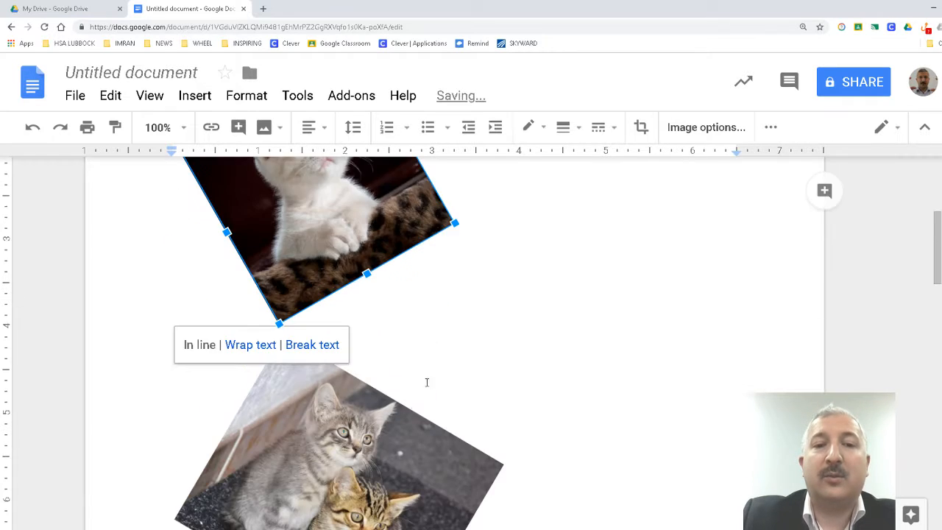
{"action": "left_click", "coordinate": [379, 458]}
{"action": "left_click_drag", "start_coordinate": [284, 220], "coordinate": [274, 216]}
{"action": "scroll", "coordinate": [290, 243], "scroll_direction": "up", "scroll_amount": 4}
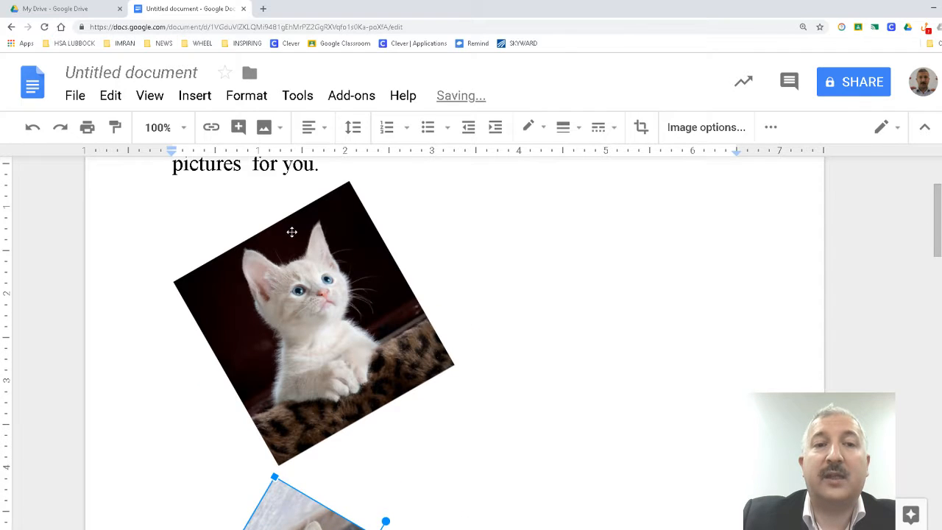
- Reduce the two-kitten picture to about 2.5 inches wide and the white kitten to about 2.1 inches so both fit side by side
{"action": "left_click", "coordinate": [294, 234]}
{"action": "scroll", "coordinate": [290, 428], "scroll_direction": "down", "scroll_amount": 3}
{"action": "left_click", "coordinate": [298, 313]}
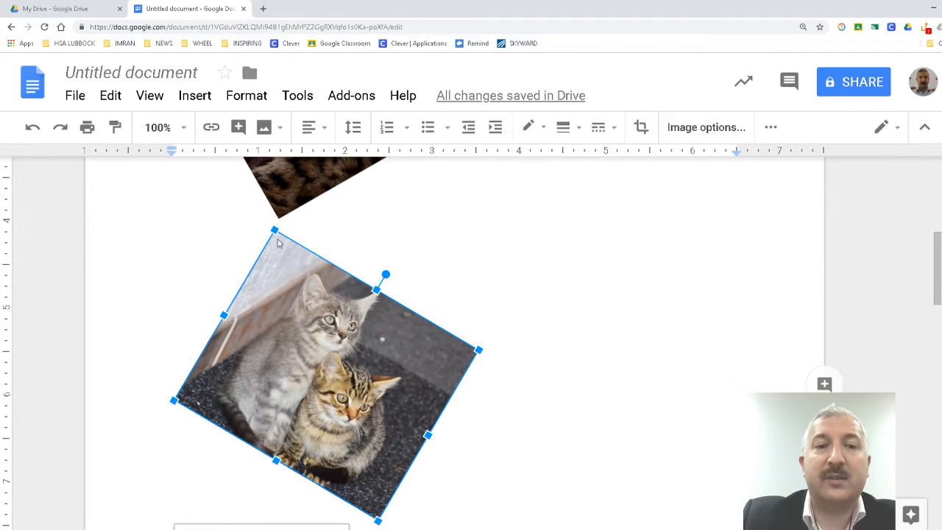
{"action": "left_click_drag", "start_coordinate": [276, 242], "coordinate": [274, 248]}
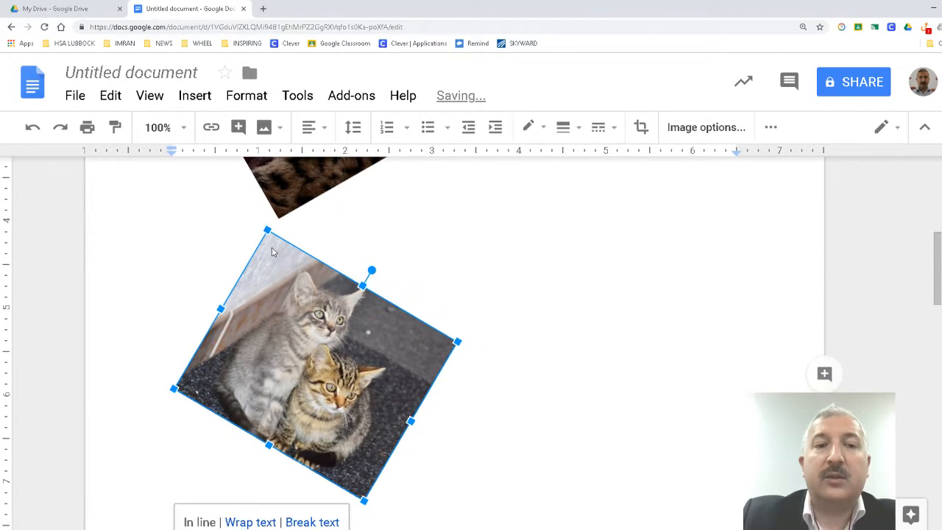
{"action": "scroll", "coordinate": [280, 239], "scroll_direction": "up", "scroll_amount": 3}
{"action": "left_click", "coordinate": [282, 236]}
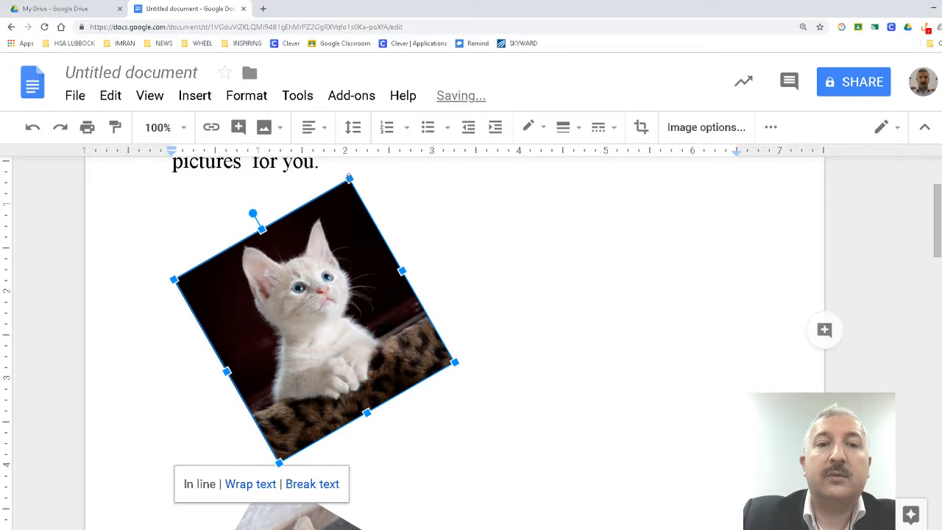
{"action": "left_click_drag", "start_coordinate": [349, 178], "coordinate": [344, 212]}
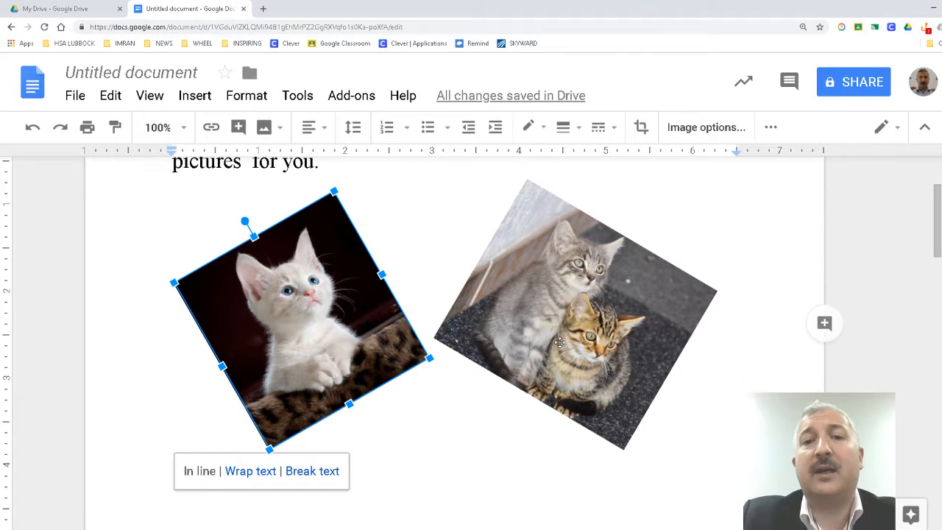
- Select the two rotated pictures in turn to examine their handles and their placement side by side below the text
{"action": "scroll", "coordinate": [501, 343], "scroll_direction": "up", "scroll_amount": 1}
{"action": "left_click", "coordinate": [599, 350]}
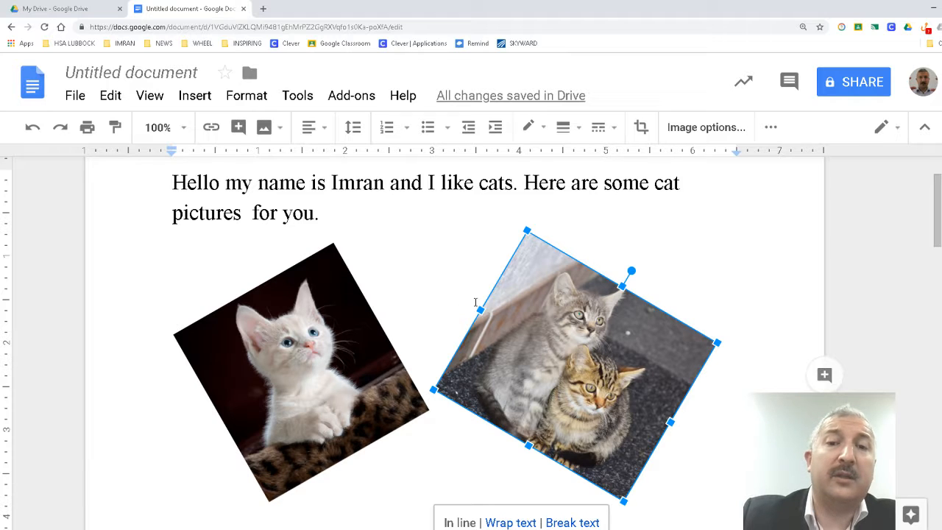
{"action": "left_click", "coordinate": [321, 362]}
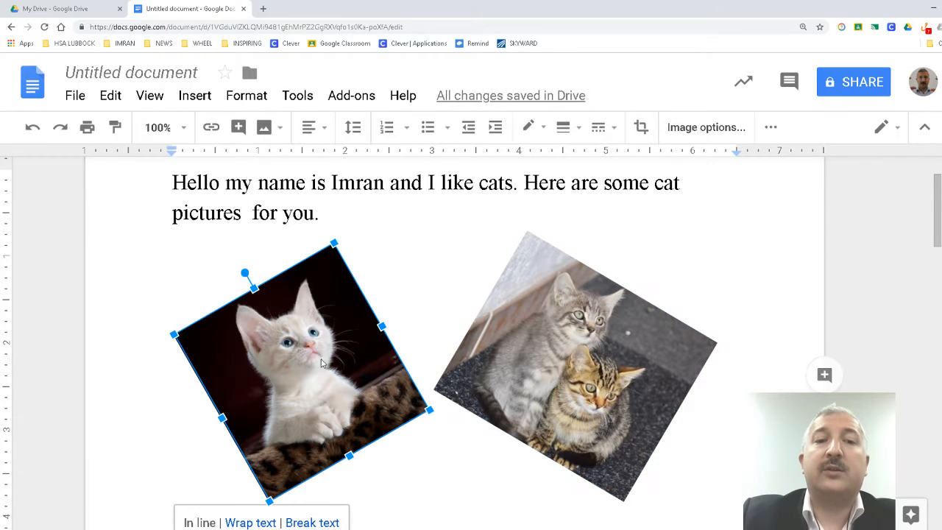
{"action": "scroll", "coordinate": [504, 374], "scroll_direction": "down", "scroll_amount": 1}
{"action": "left_click", "coordinate": [632, 312]}
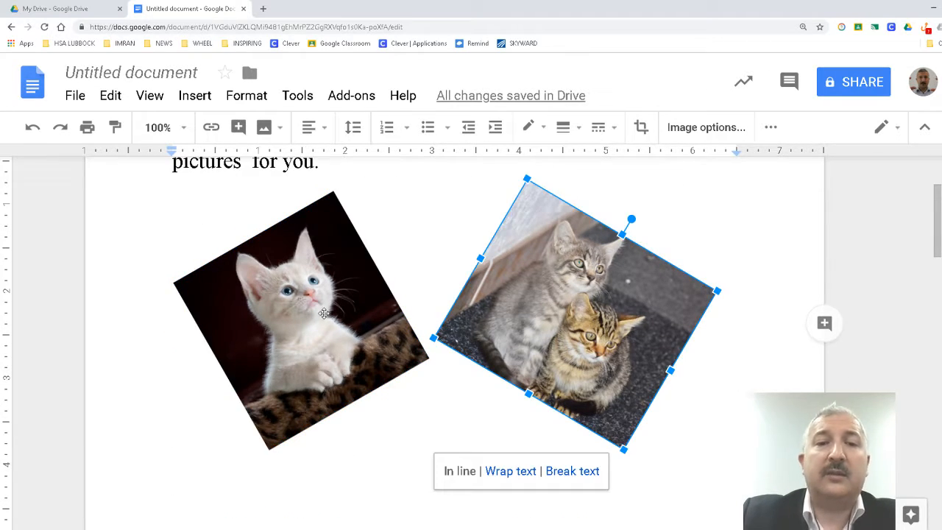
{"action": "left_click", "coordinate": [324, 313]}
{"action": "left_click", "coordinate": [573, 286]}
{"action": "left_click", "coordinate": [319, 304]}
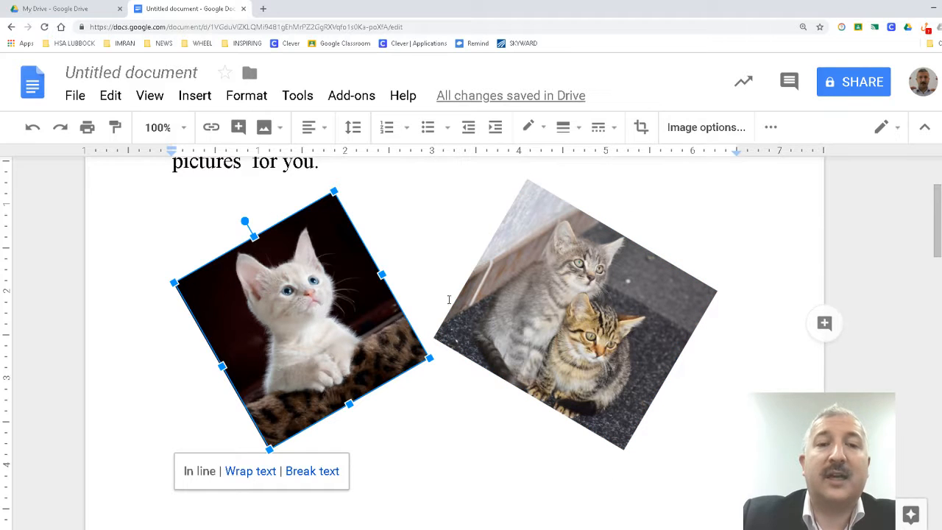
- Select the two-kitten picture and the white kitten picture alternately to compare their outlines and handles
{"action": "left_click", "coordinate": [517, 304]}
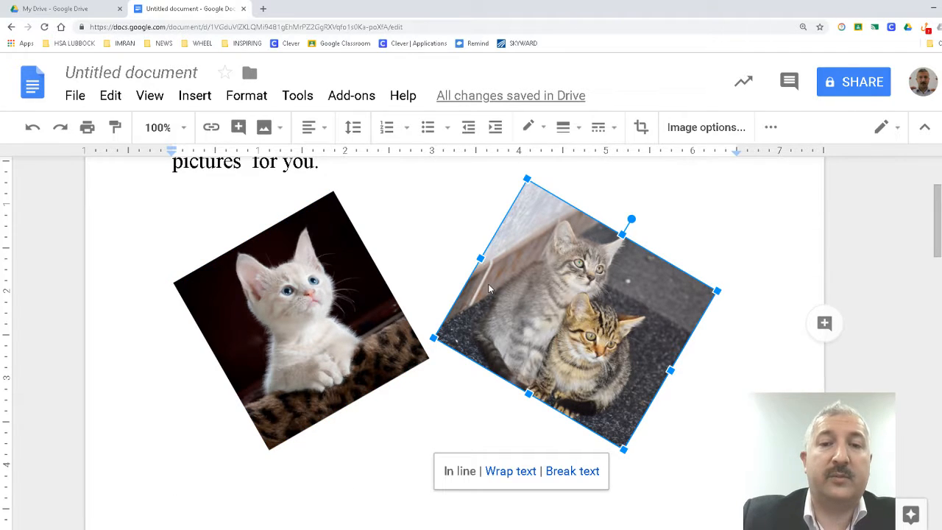
{"action": "left_click", "coordinate": [422, 315]}
{"action": "left_click", "coordinate": [442, 247]}
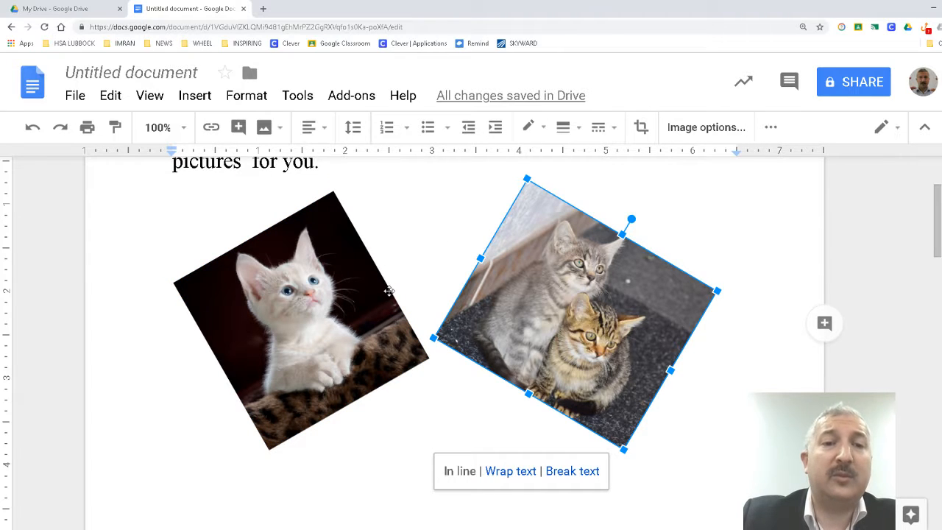
{"action": "left_click", "coordinate": [404, 350]}
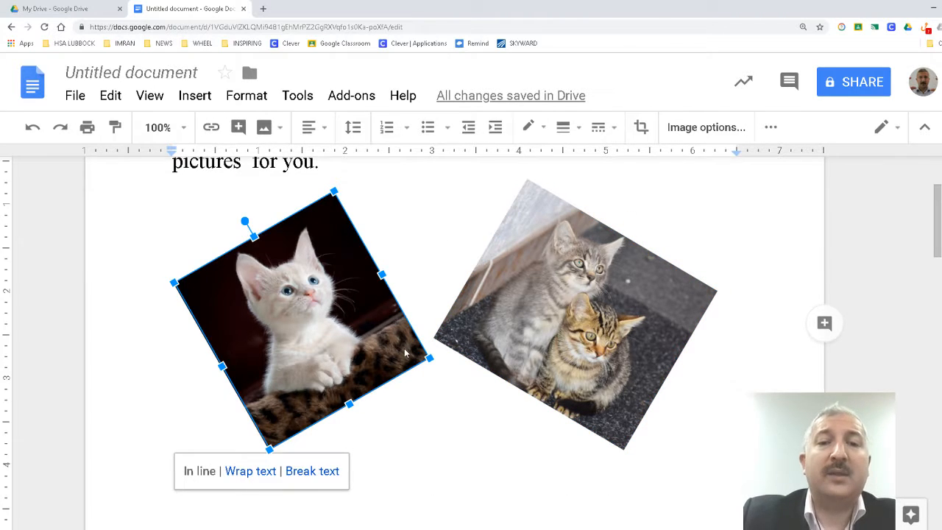
- With the on-screen keyboard shown, start a new line below the two rotated pictures, and minimize the keyboard
{"action": "left_click", "coordinate": [721, 442]}
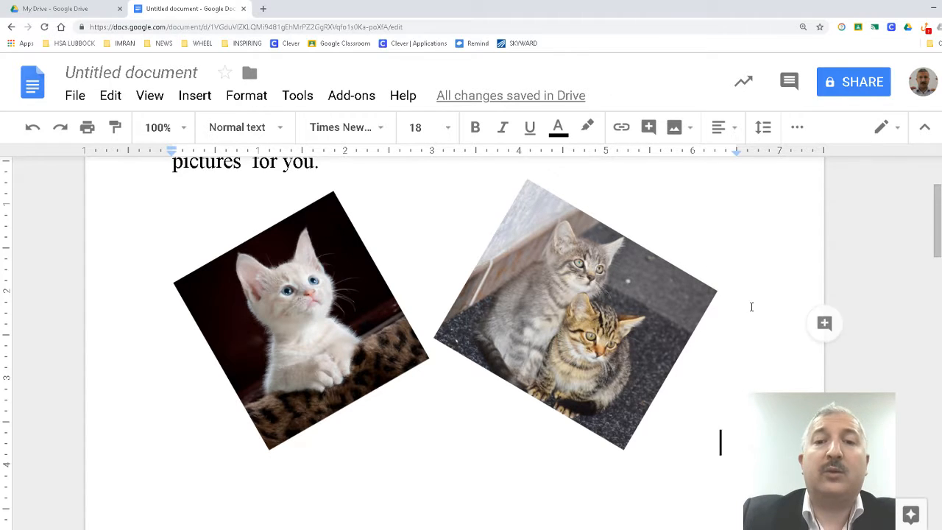
{"action": "scroll", "coordinate": [750, 307], "scroll_direction": "down", "scroll_amount": 1}
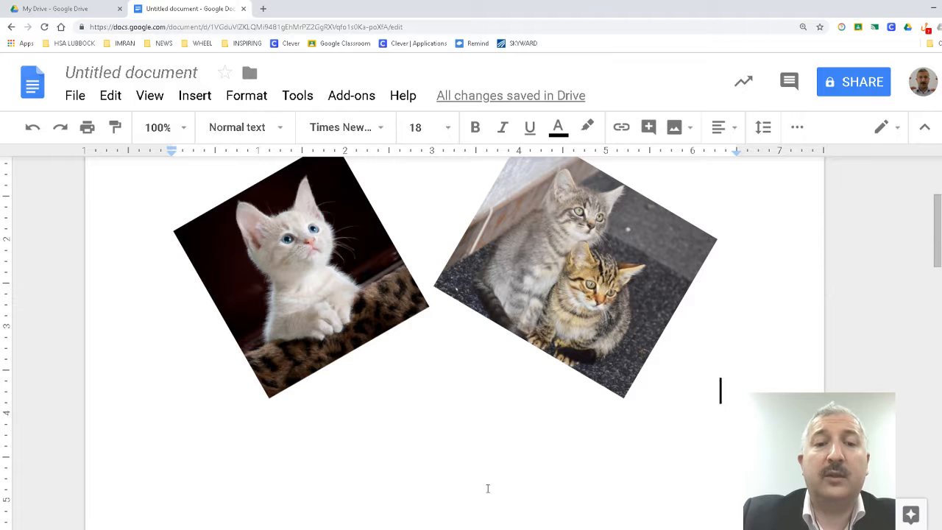
{"action": "left_click", "coordinate": [354, 529]}
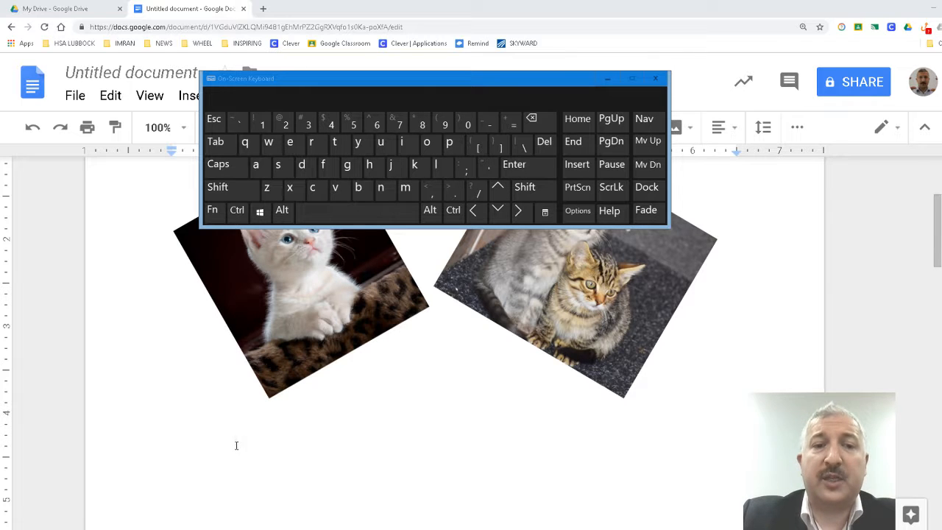
{"action": "left_click", "coordinate": [612, 77]}
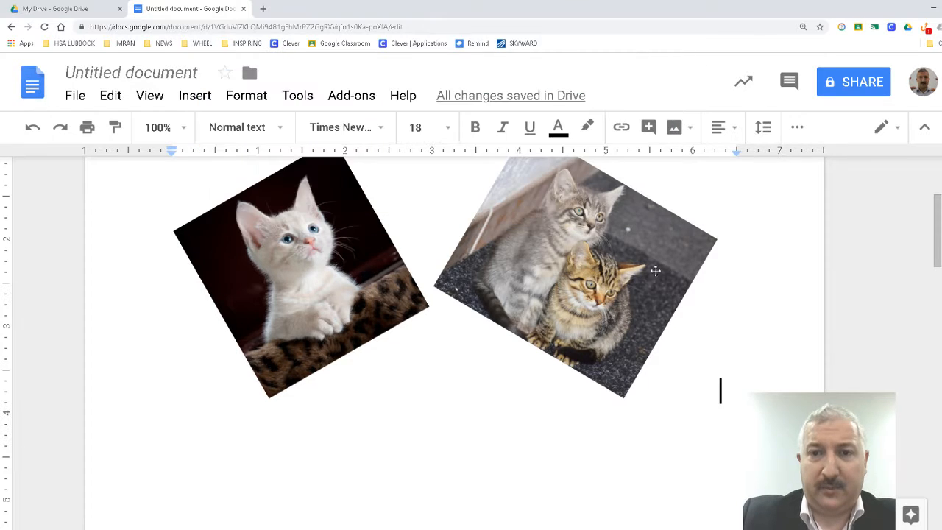
{"action": "scroll", "coordinate": [725, 393], "scroll_direction": "up", "scroll_amount": 1}
{"action": "key", "text": "alt+Tab"}
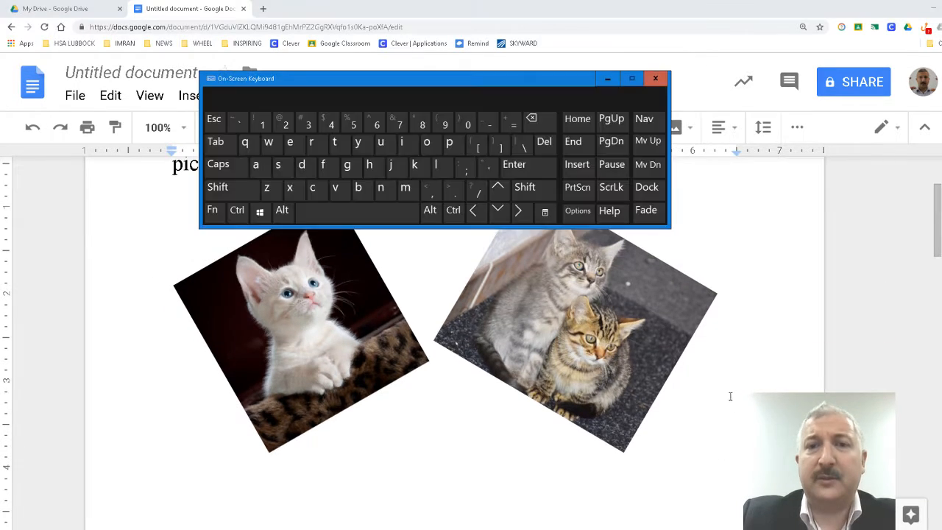
{"action": "left_click_drag", "start_coordinate": [708, 435], "coordinate": [729, 473]}
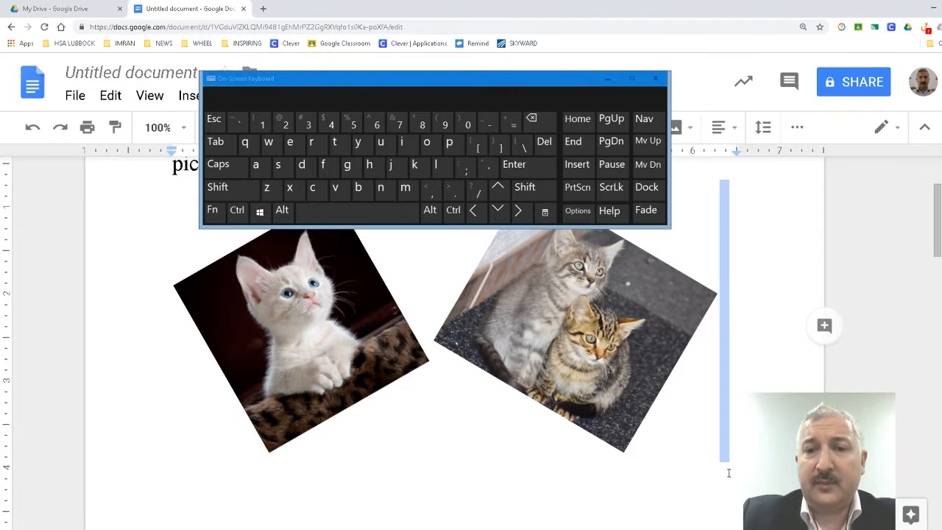
{"action": "left_click", "coordinate": [731, 428]}
{"action": "left_click", "coordinate": [534, 173]}
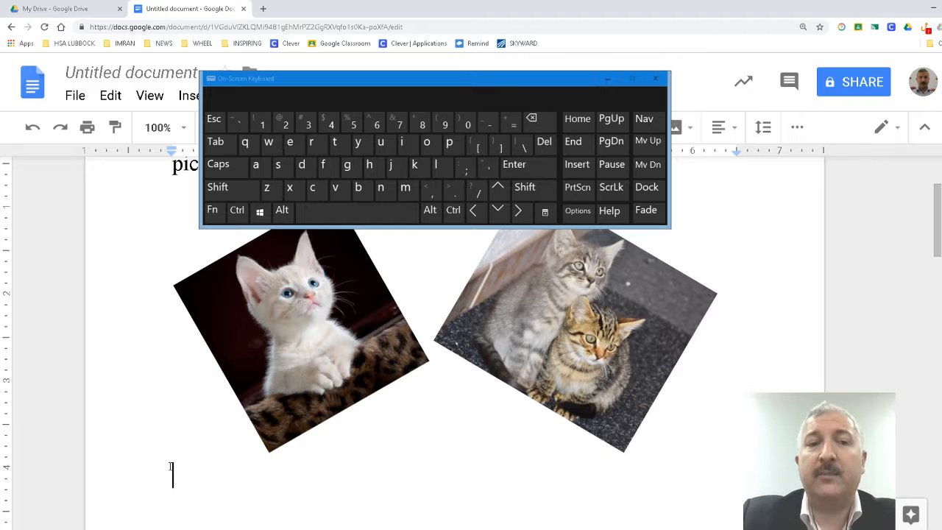
{"action": "left_click", "coordinate": [608, 78]}
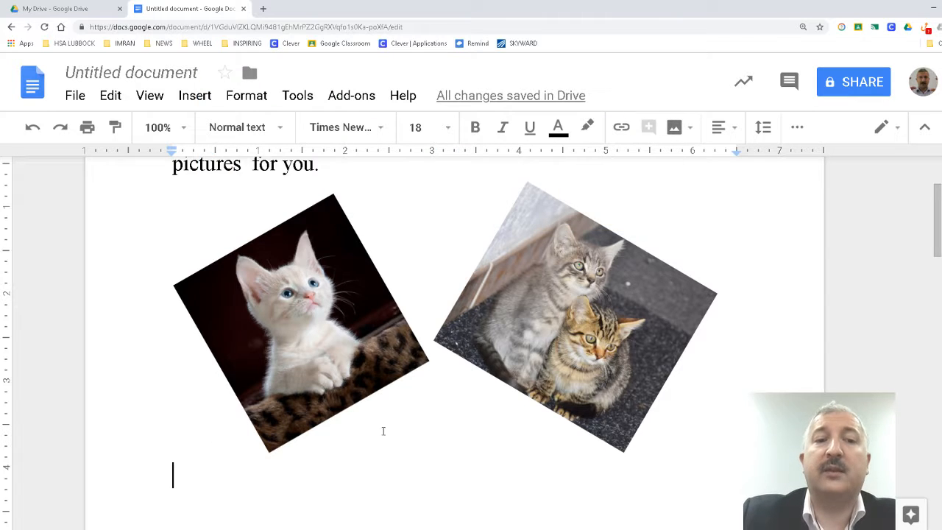
- Search the web for "cat" images and insert the Siamese cat on a wooden table below the two rotated pictures
{"action": "scroll", "coordinate": [385, 431], "scroll_direction": "down", "scroll_amount": 3}
{"action": "scroll", "coordinate": [390, 427], "scroll_direction": "up", "scroll_amount": 1}
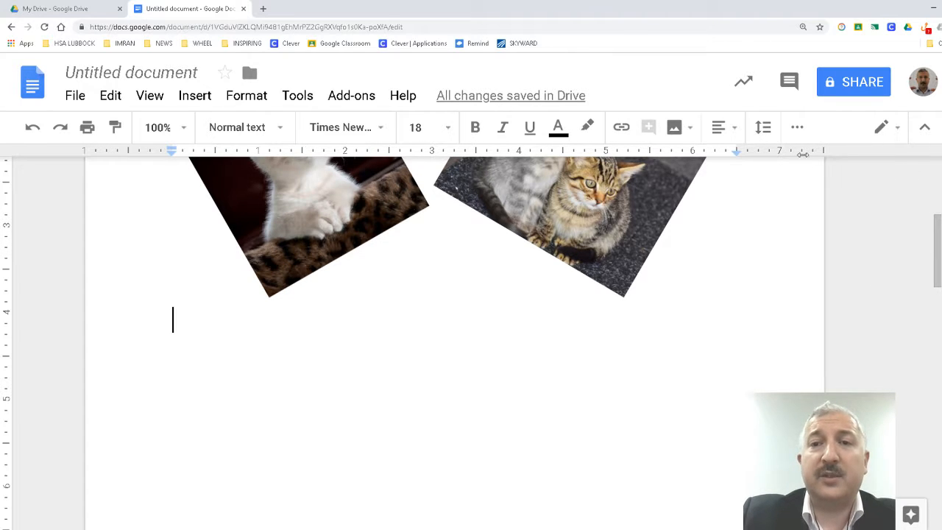
{"action": "left_click", "coordinate": [674, 129]}
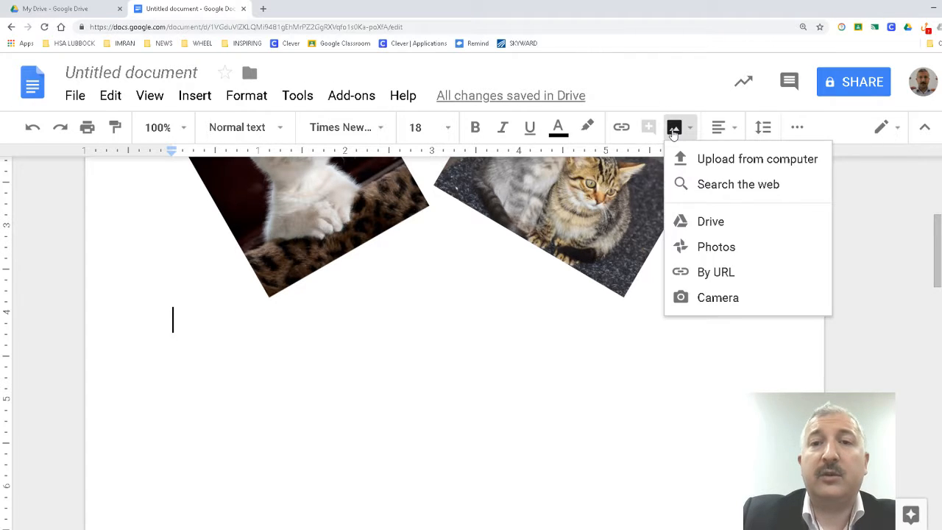
{"action": "left_click", "coordinate": [738, 183]}
{"action": "type", "text": "cat"}
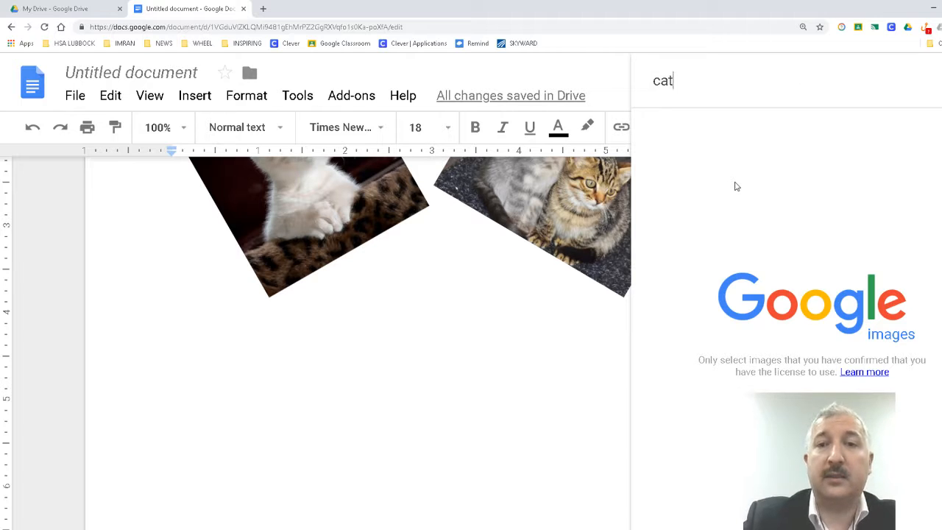
{"action": "key", "text": "Return"}
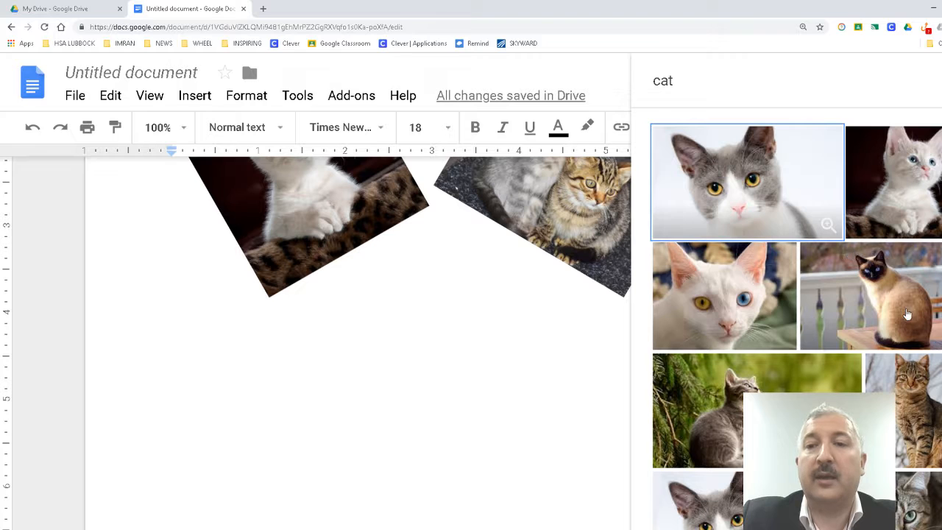
{"action": "left_click", "coordinate": [934, 327]}
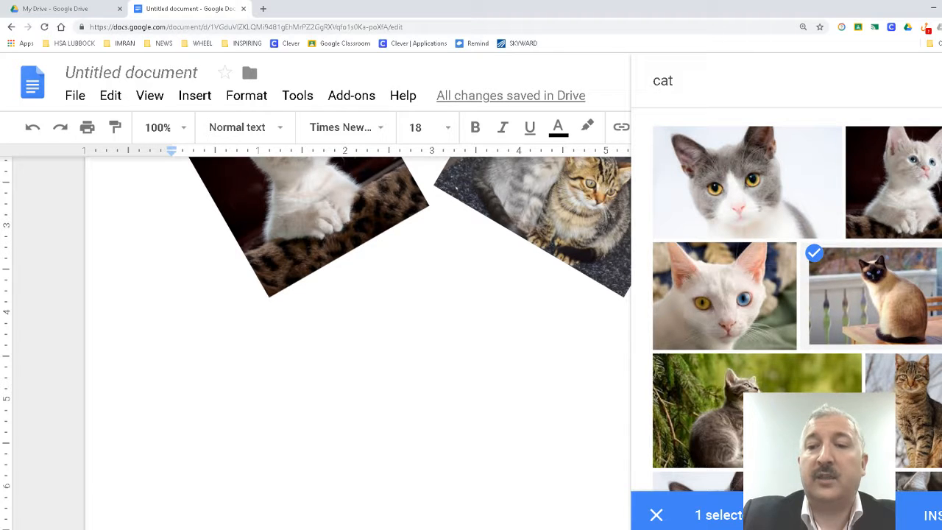
{"action": "left_click", "coordinate": [929, 515]}
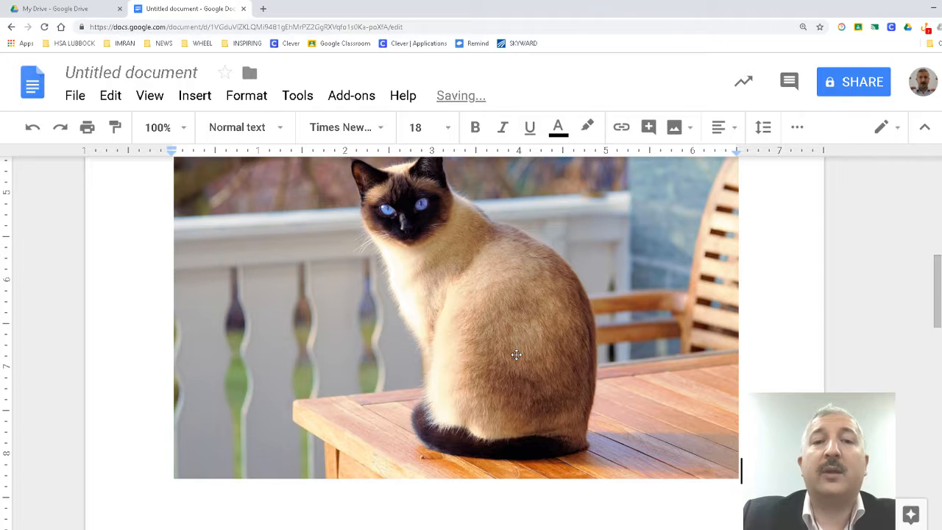
- Crop the Siamese cat picture from both sides to about 2 inches wide around the cat's head
{"action": "left_click", "coordinate": [516, 356]}
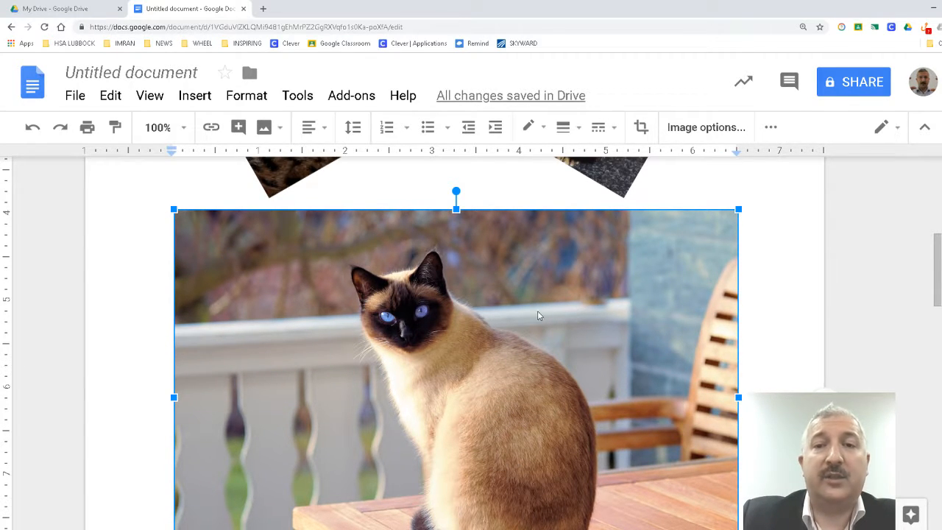
{"action": "left_click", "coordinate": [790, 294]}
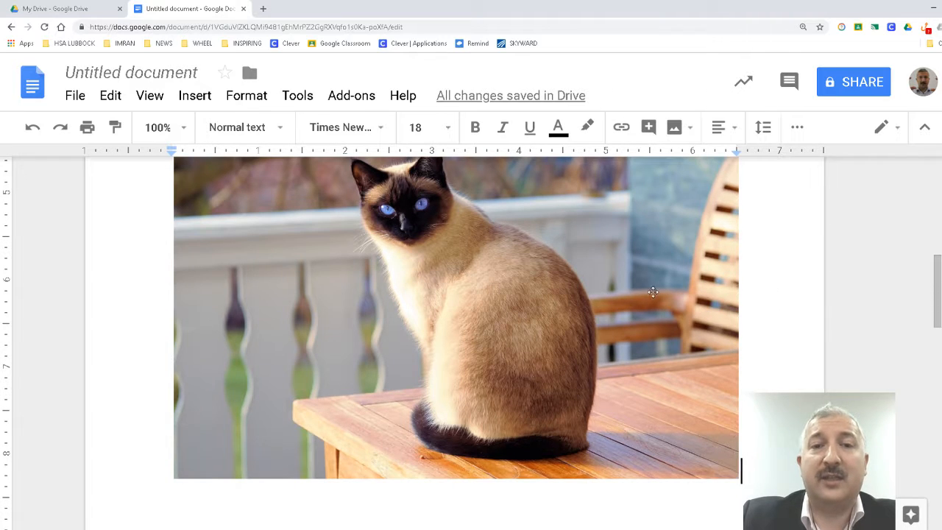
{"action": "scroll", "coordinate": [689, 293], "scroll_direction": "up", "scroll_amount": 1}
{"action": "left_click", "coordinate": [458, 302]}
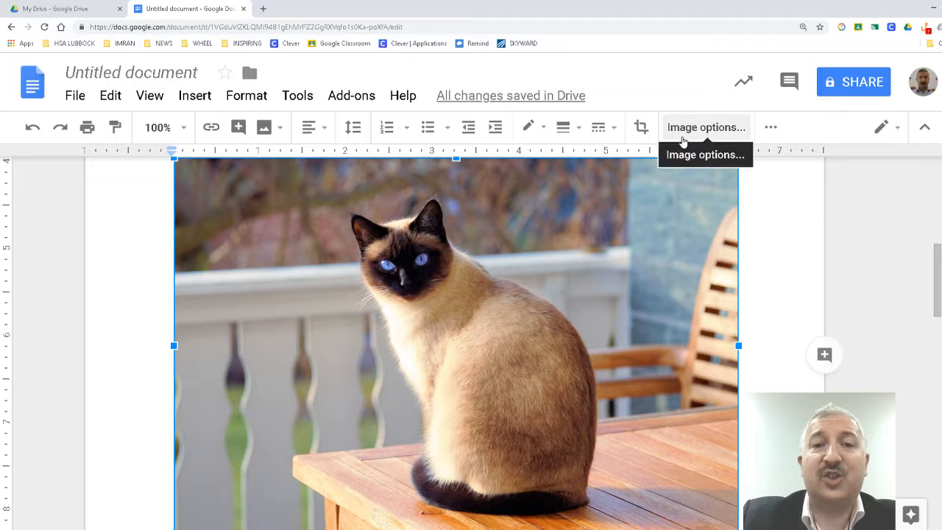
{"action": "scroll", "coordinate": [458, 333], "scroll_direction": "up", "scroll_amount": 2}
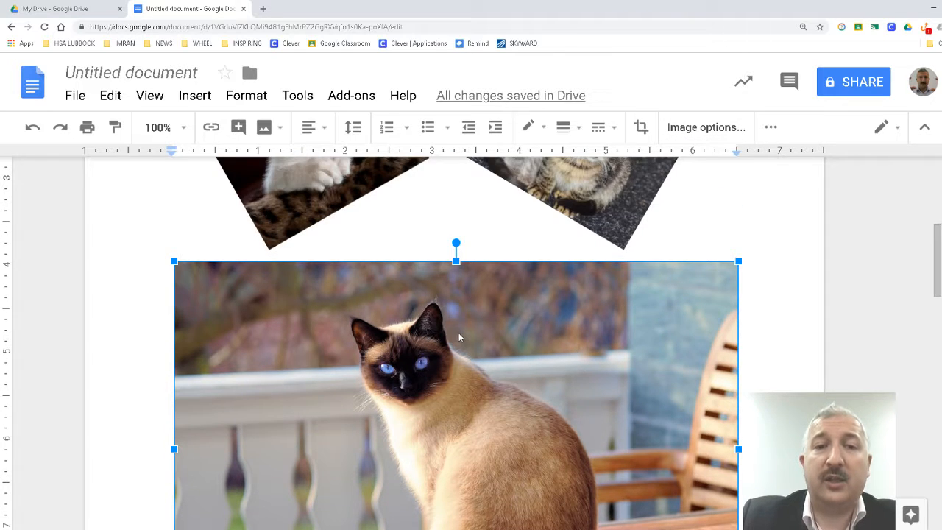
{"action": "scroll", "coordinate": [478, 339], "scroll_direction": "down", "scroll_amount": 1}
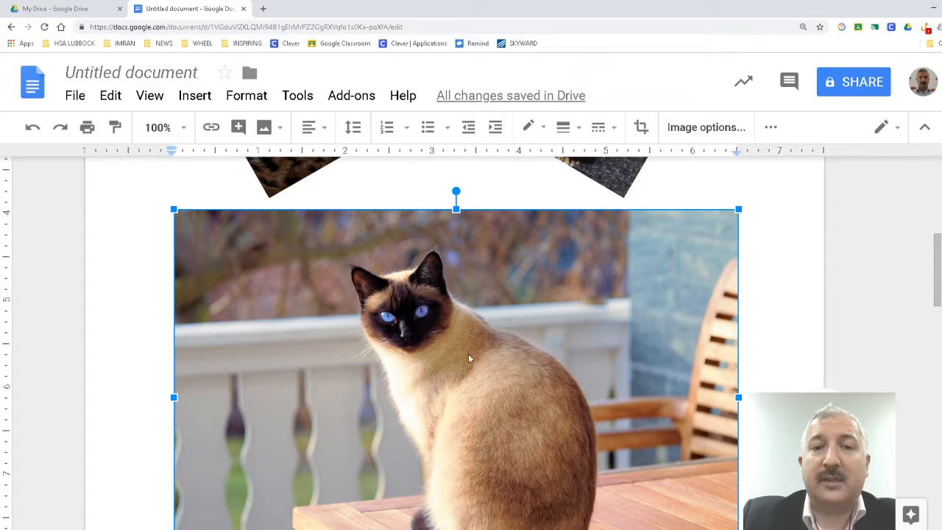
{"action": "left_click", "coordinate": [642, 128]}
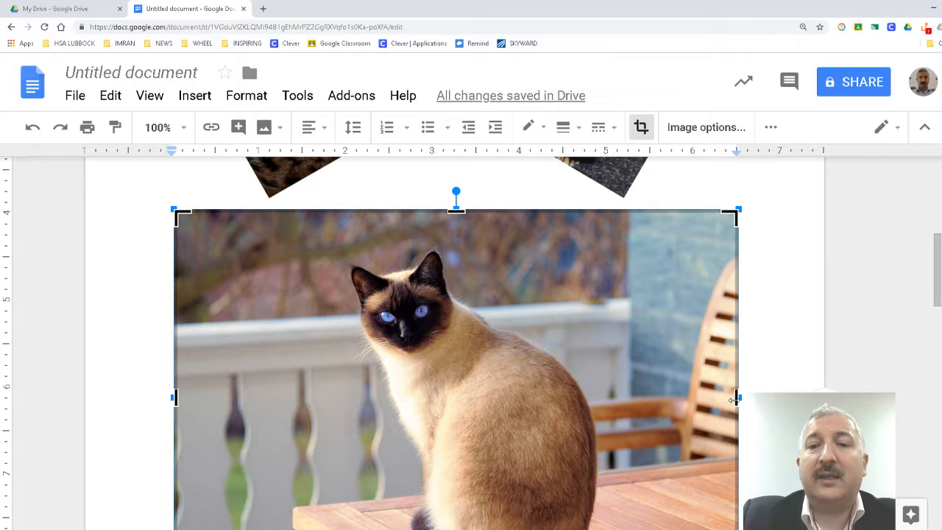
{"action": "left_click_drag", "start_coordinate": [732, 398], "coordinate": [518, 395]}
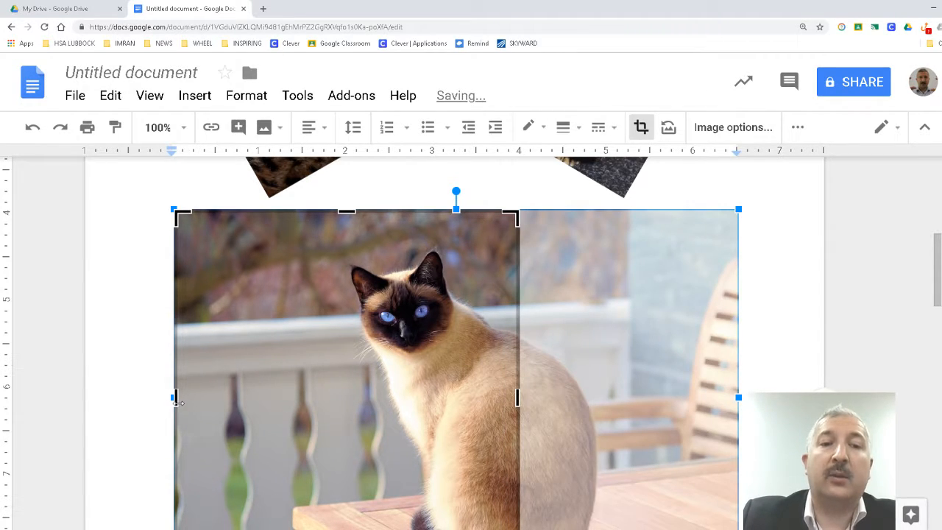
{"action": "left_click_drag", "start_coordinate": [178, 401], "coordinate": [349, 410]}
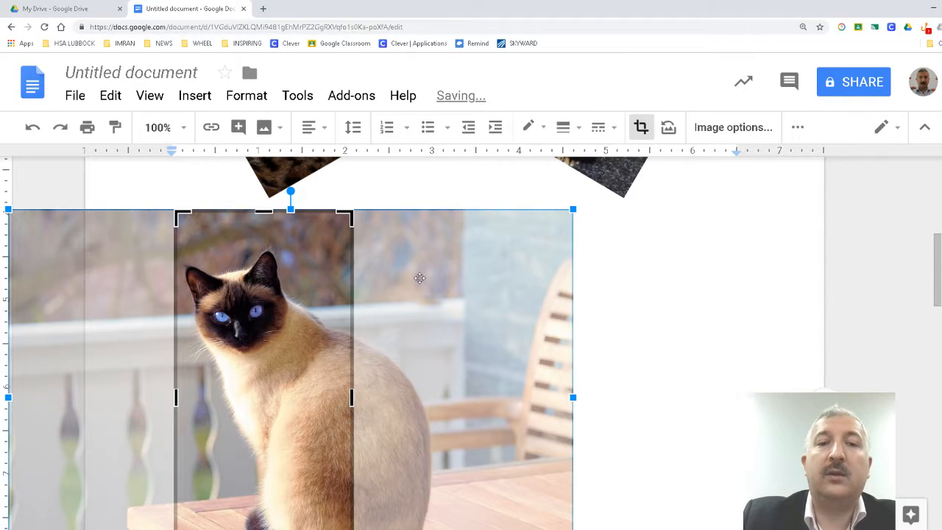
- Shift the Siamese cat upward within the crop frame and crop the picture to just its head, about 1.5 inches square
{"action": "left_click_drag", "start_coordinate": [268, 276], "coordinate": [268, 244]}
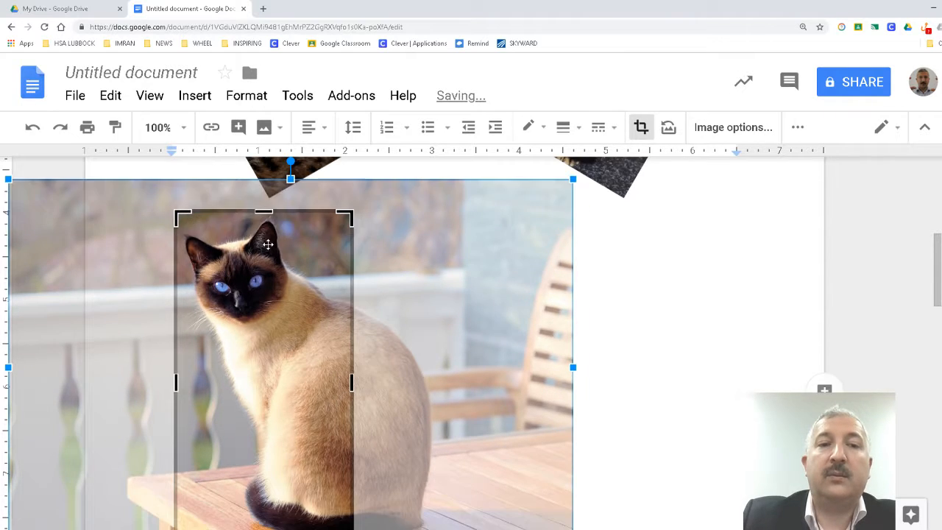
{"action": "scroll", "coordinate": [269, 315], "scroll_direction": "down", "scroll_amount": 3}
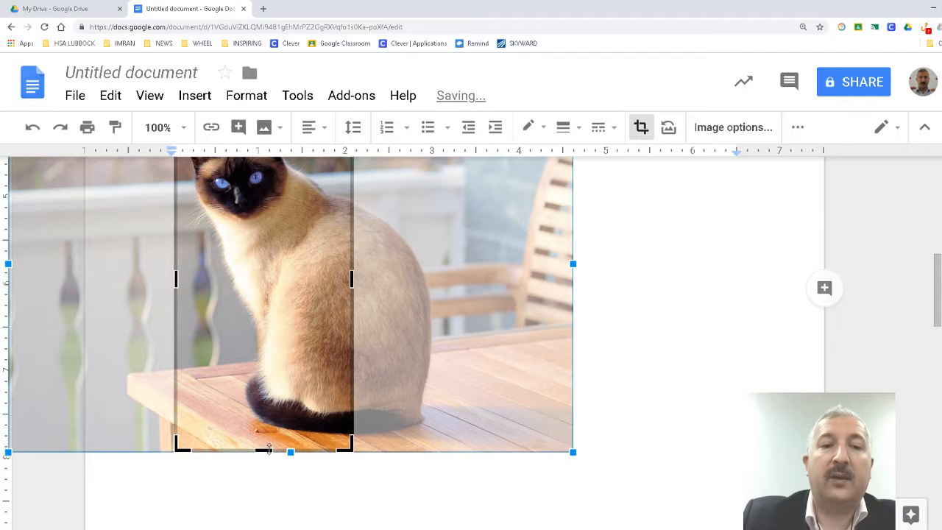
{"action": "left_click_drag", "start_coordinate": [269, 449], "coordinate": [273, 266]}
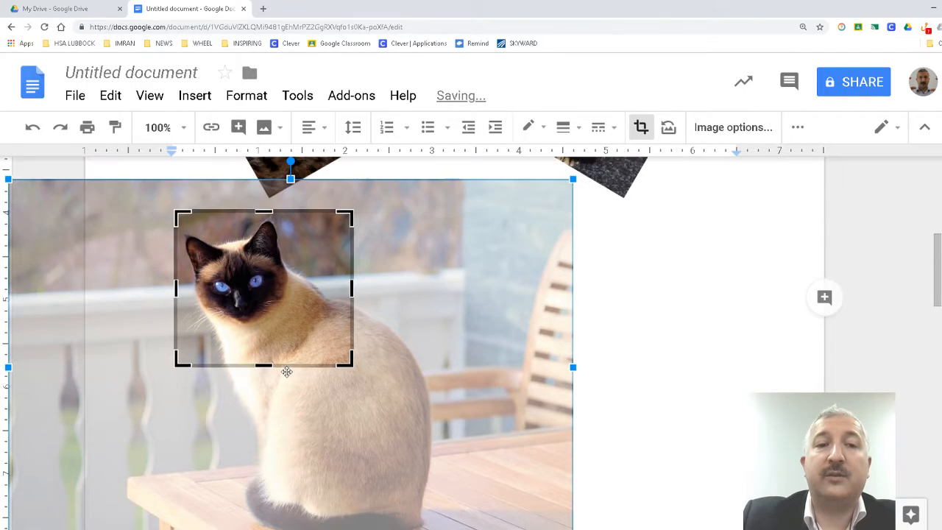
{"action": "scroll", "coordinate": [287, 373], "scroll_direction": "up", "scroll_amount": 3}
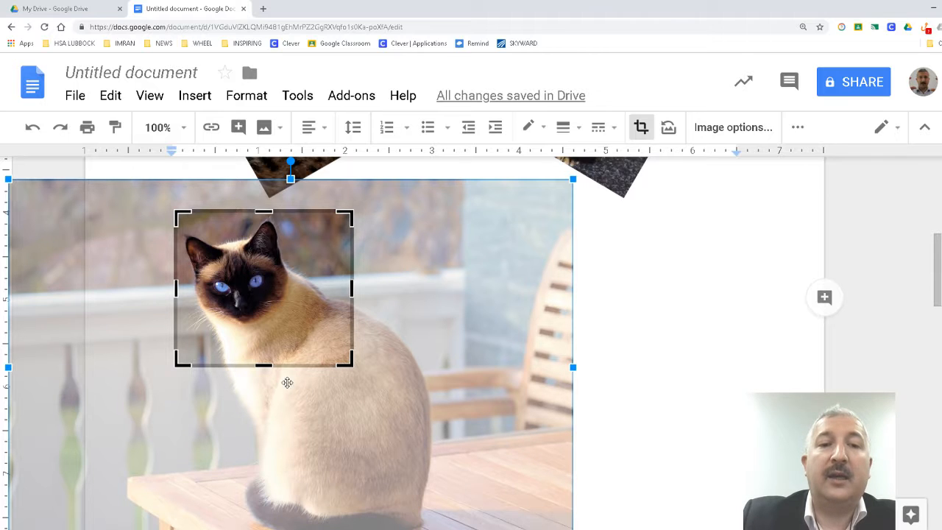
{"action": "left_click_drag", "start_coordinate": [332, 361], "coordinate": [268, 325]}
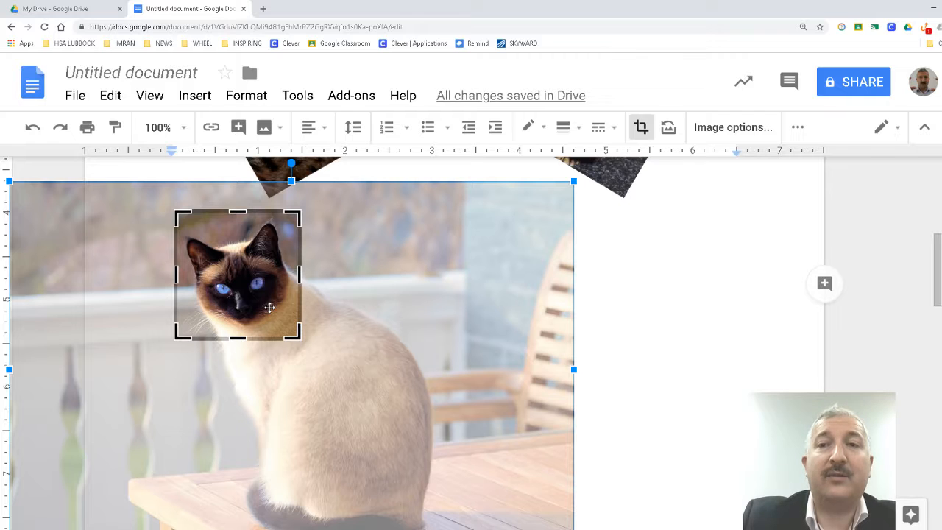
{"action": "left_click", "coordinate": [752, 255]}
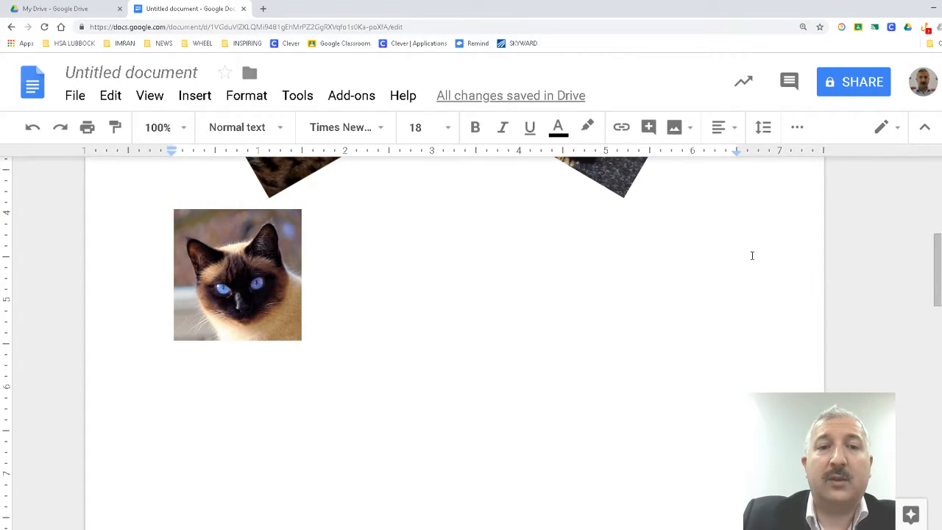
{"action": "left_click", "coordinate": [267, 271]}
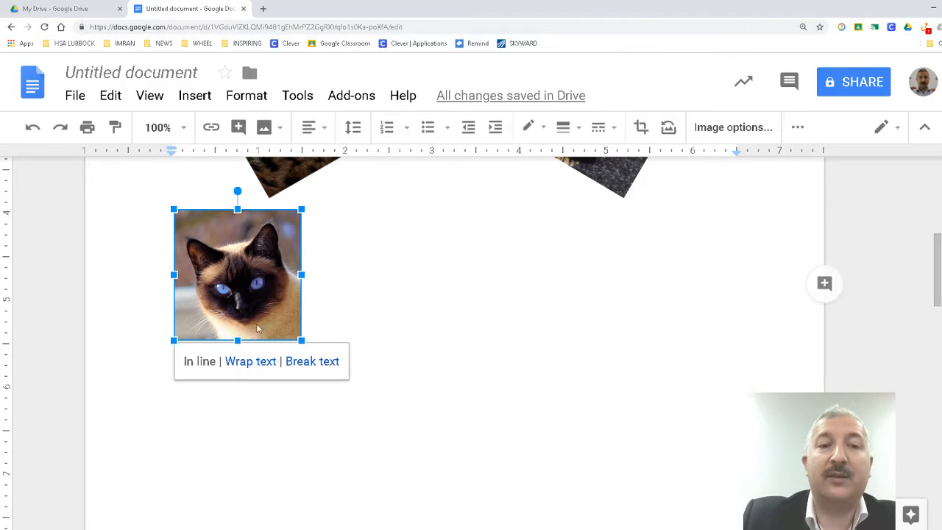
- Search the web for "cat" images and insert the grey kitten sitting beside fir branches after the cropped Siamese cat picture
{"action": "left_click", "coordinate": [417, 321]}
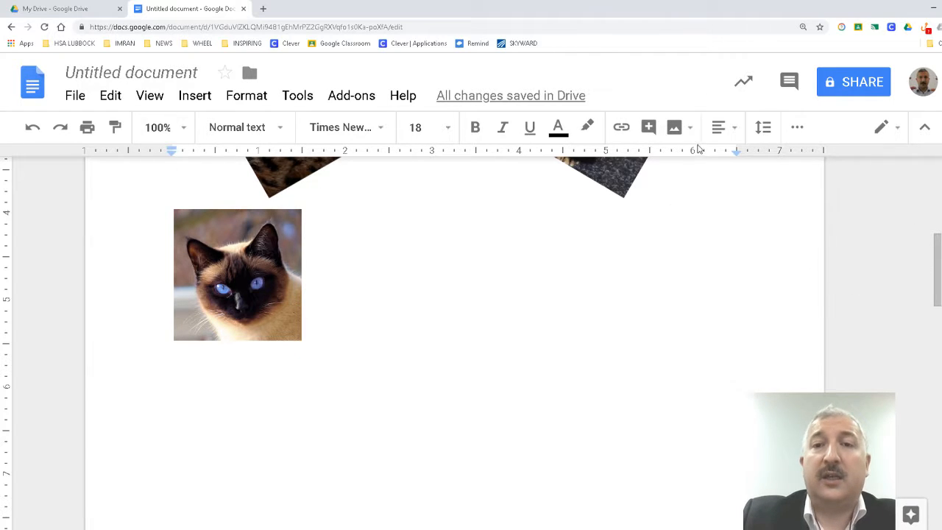
{"action": "left_click", "coordinate": [675, 131]}
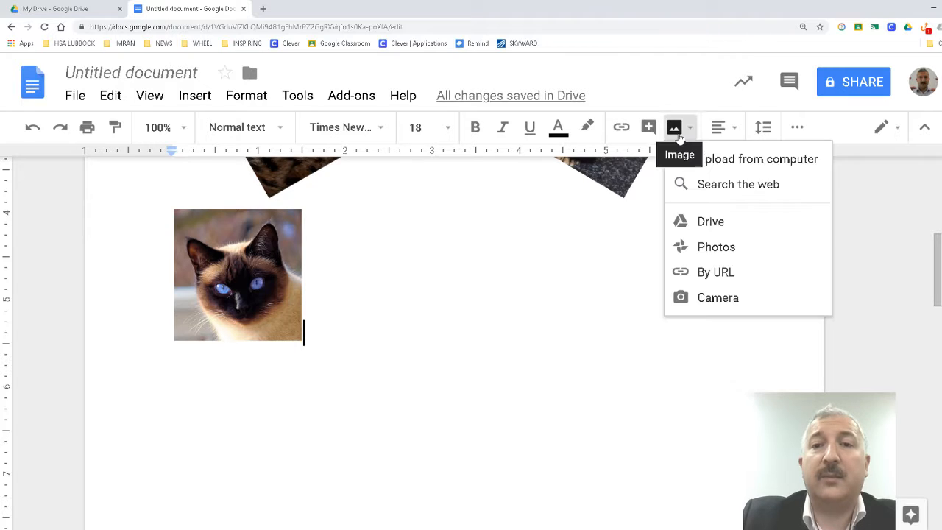
{"action": "left_click", "coordinate": [699, 186]}
{"action": "type", "text": "cat"}
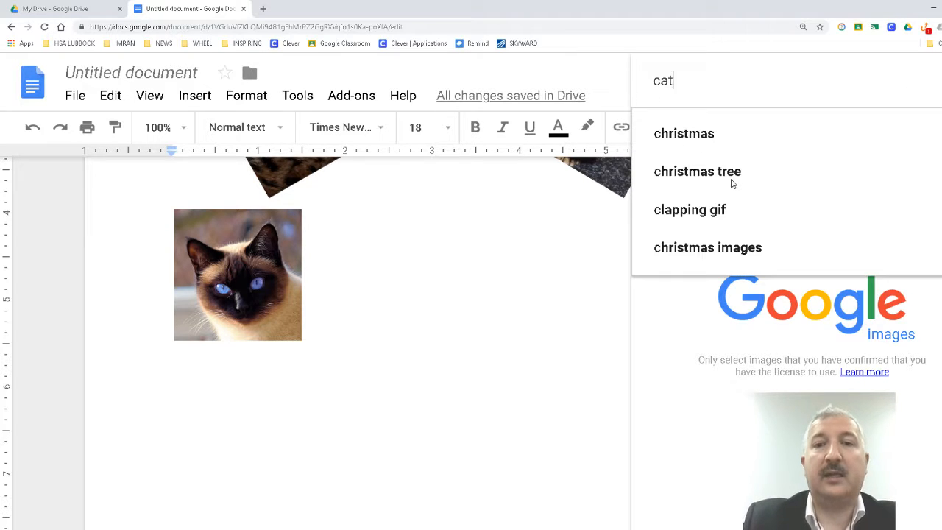
{"action": "key", "text": "Return"}
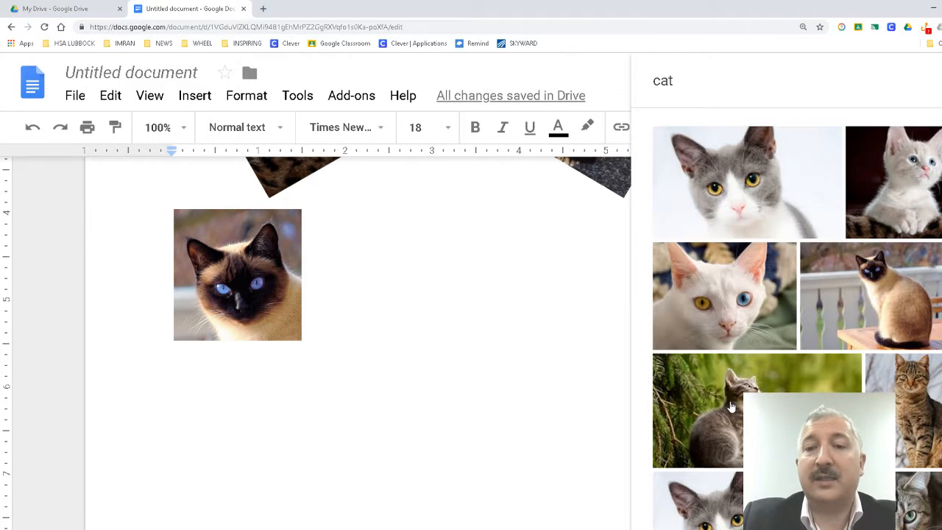
{"action": "left_click", "coordinate": [731, 407]}
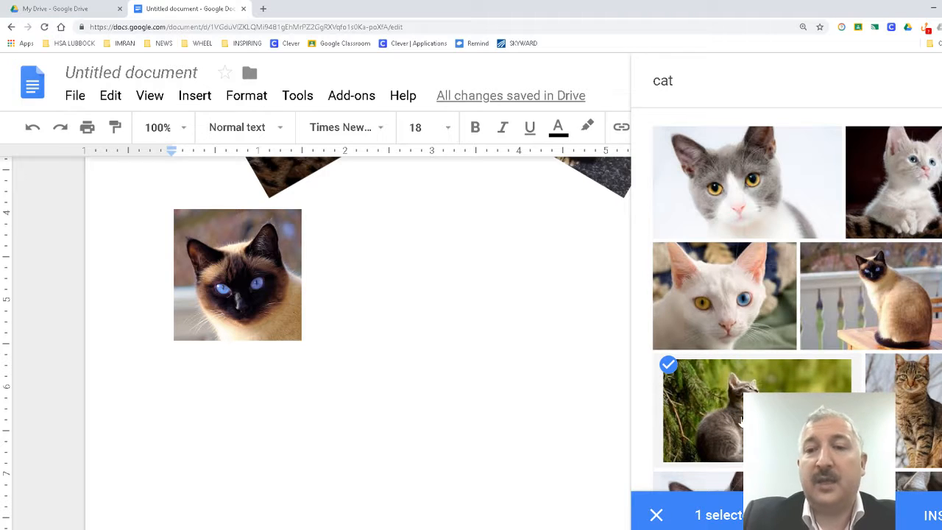
{"action": "left_click", "coordinate": [934, 515]}
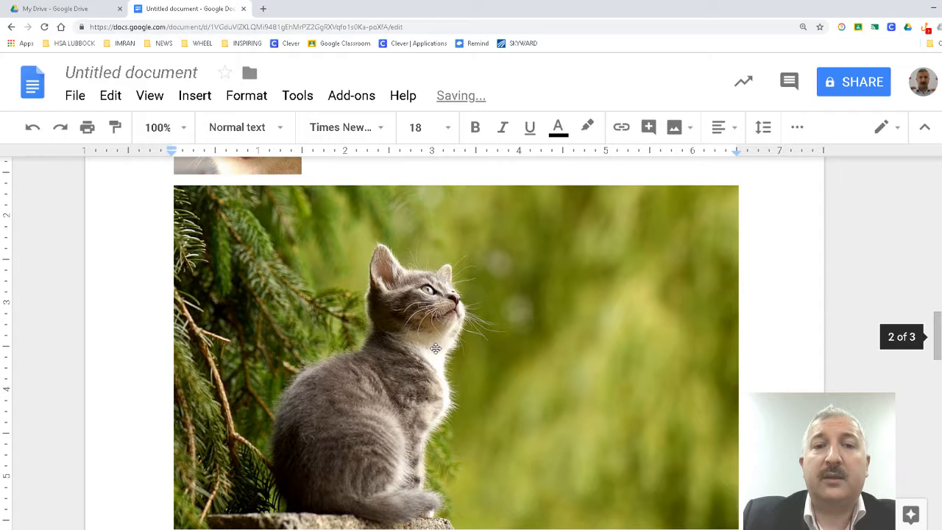
- Crop the grey kitten picture from its lower-left corner, keeping an area about 4.4 by 2 inches that includes the head
{"action": "left_click", "coordinate": [436, 349]}
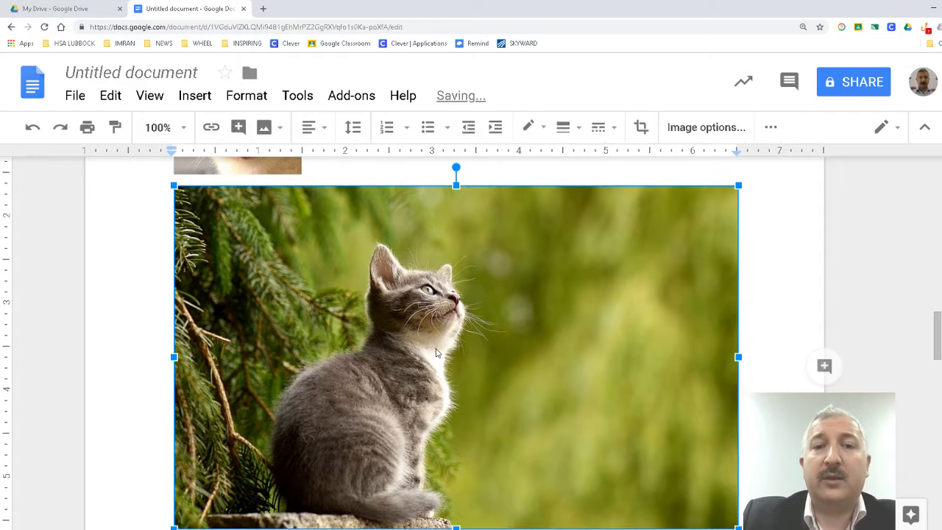
{"action": "left_click", "coordinate": [642, 130]}
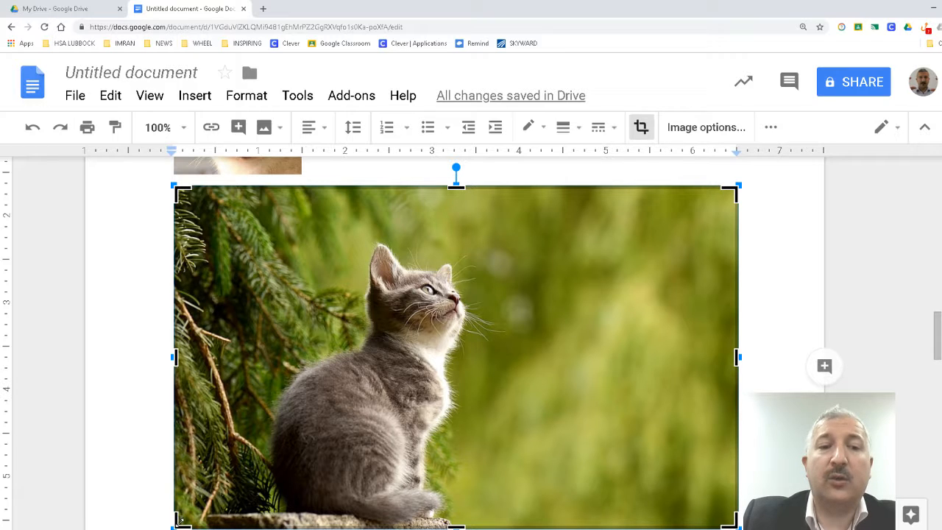
{"action": "left_click_drag", "start_coordinate": [180, 519], "coordinate": [359, 358]}
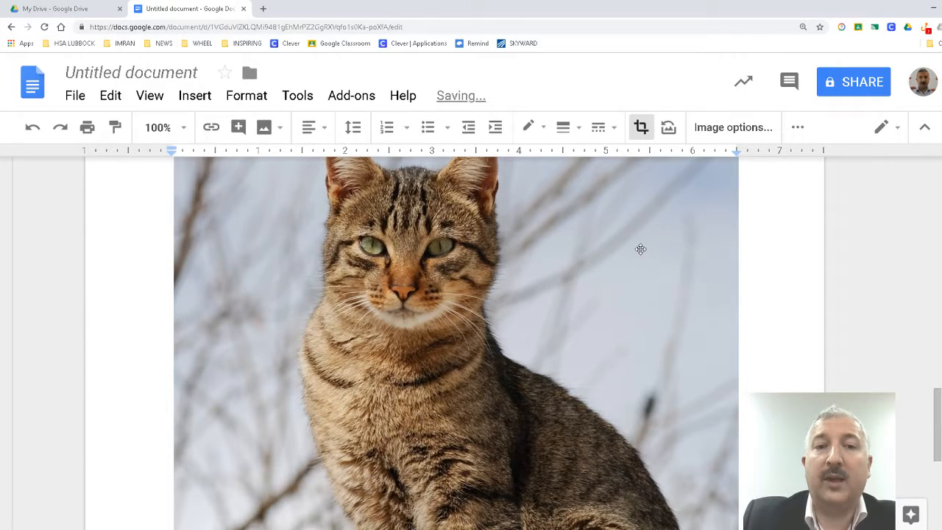
- Crop the grey kitten picture from its upper-right corner to just the head, about 1.6 by 1.5 inches
{"action": "scroll", "coordinate": [641, 250], "scroll_direction": "up", "scroll_amount": 6}
{"action": "scroll", "coordinate": [641, 250], "scroll_direction": "down", "scroll_amount": 6}
{"action": "scroll", "coordinate": [641, 250], "scroll_direction": "up", "scroll_amount": 13}
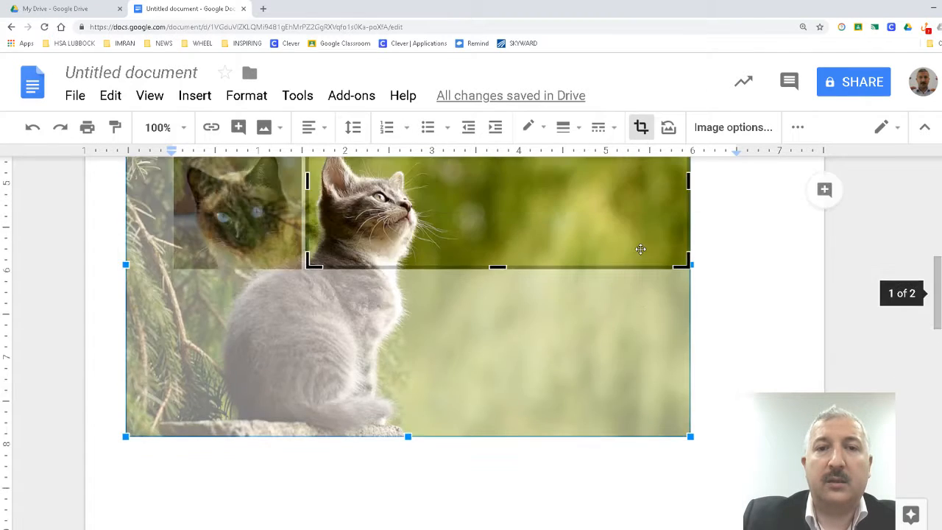
{"action": "scroll", "coordinate": [640, 249], "scroll_direction": "up", "scroll_amount": 4}
{"action": "scroll", "coordinate": [641, 250], "scroll_direction": "down", "scroll_amount": 6}
{"action": "scroll", "coordinate": [641, 250], "scroll_direction": "up", "scroll_amount": 4}
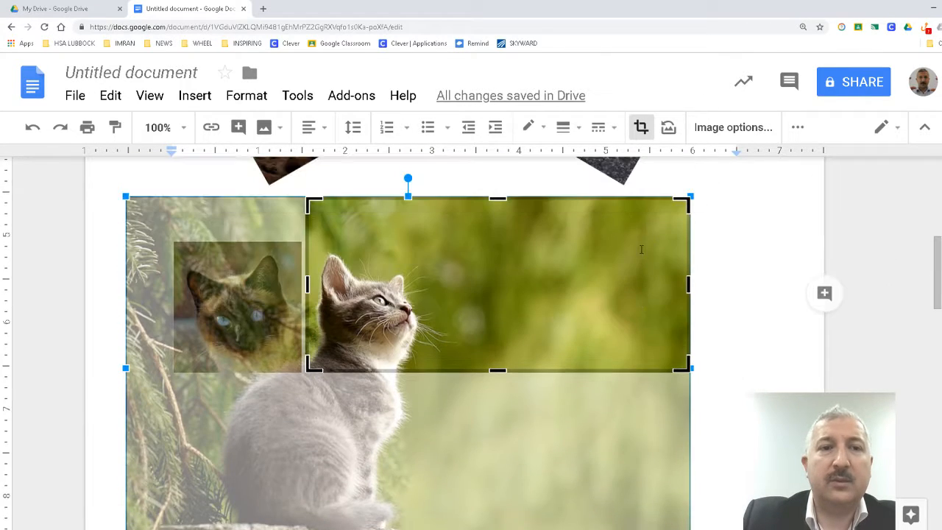
{"action": "scroll", "coordinate": [641, 249], "scroll_direction": "down", "scroll_amount": 10}
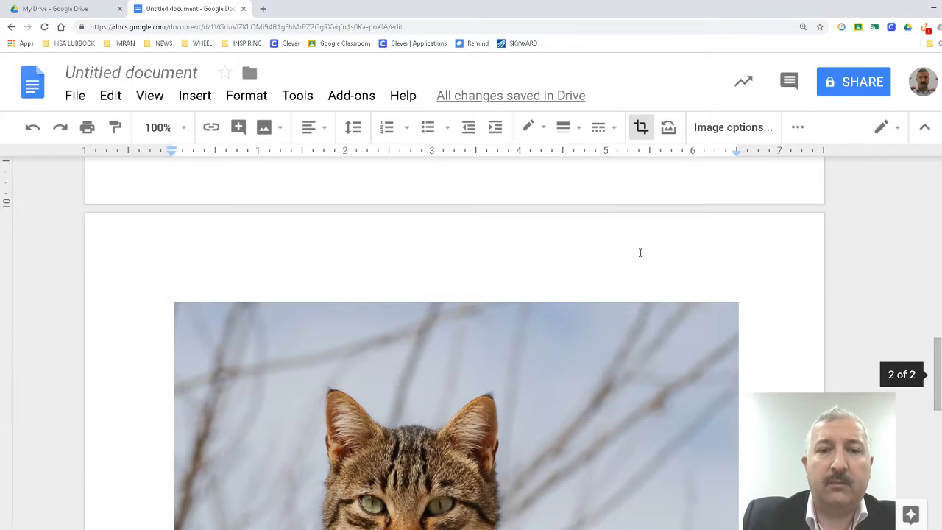
{"action": "scroll", "coordinate": [641, 253], "scroll_direction": "down", "scroll_amount": 3}
{"action": "scroll", "coordinate": [641, 253], "scroll_direction": "up", "scroll_amount": 8}
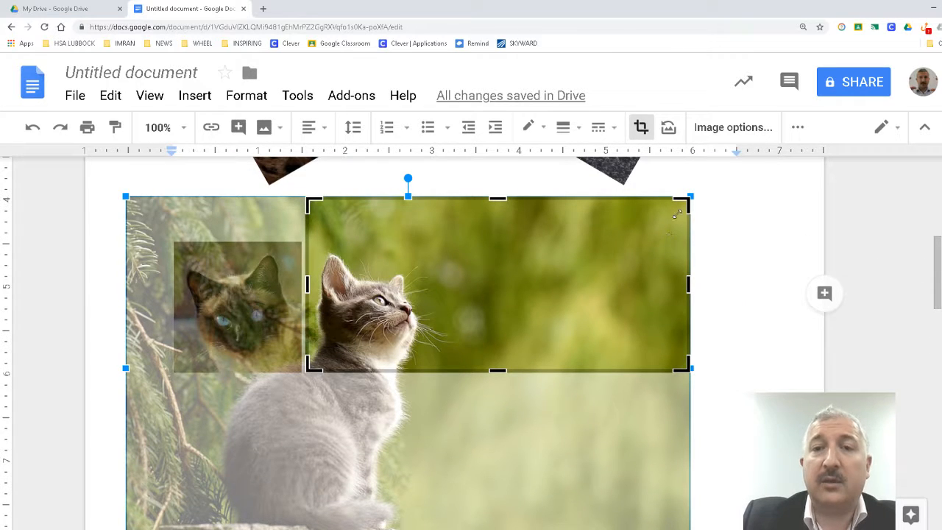
{"action": "left_click_drag", "start_coordinate": [683, 207], "coordinate": [438, 247]}
{"action": "left_click", "coordinate": [759, 285]}
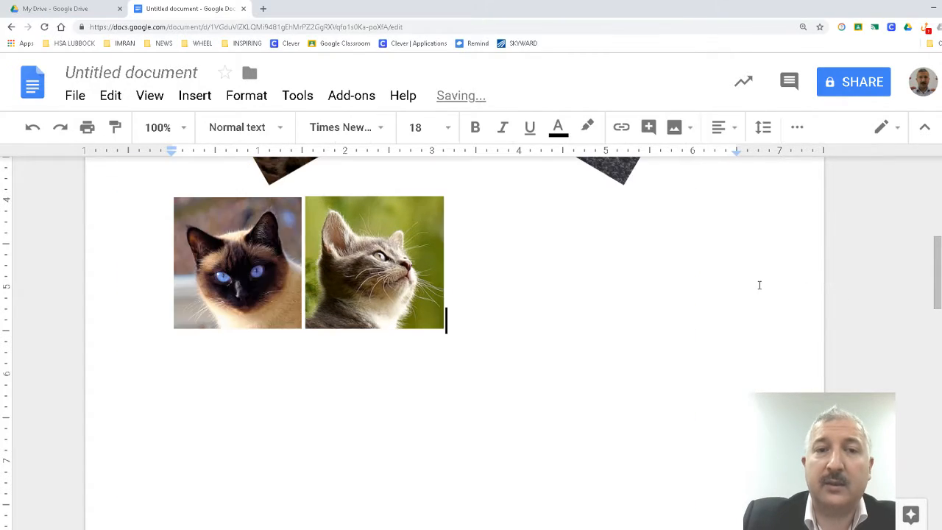
- Reset the cropped Siamese cat picture to its original image, and undo the reset
{"action": "left_click", "coordinate": [232, 289]}
{"action": "left_click", "coordinate": [361, 270]}
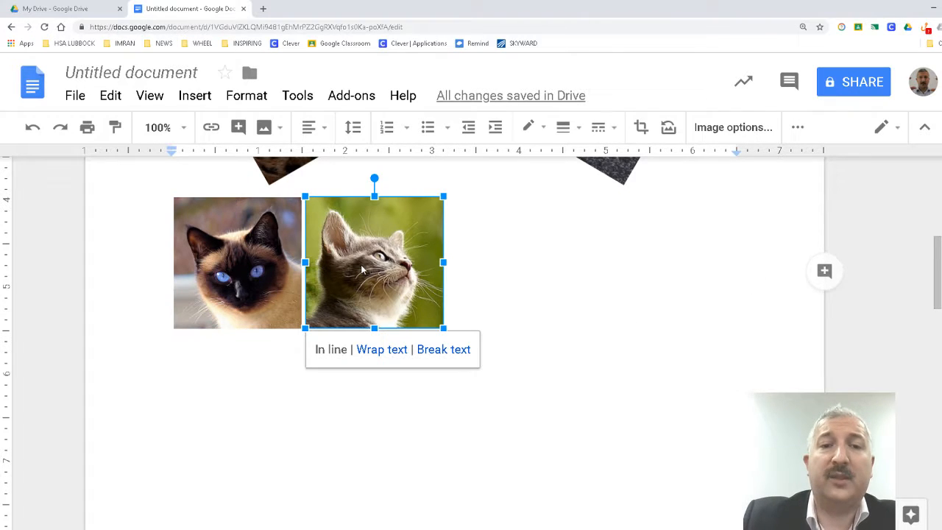
{"action": "left_click", "coordinate": [271, 265]}
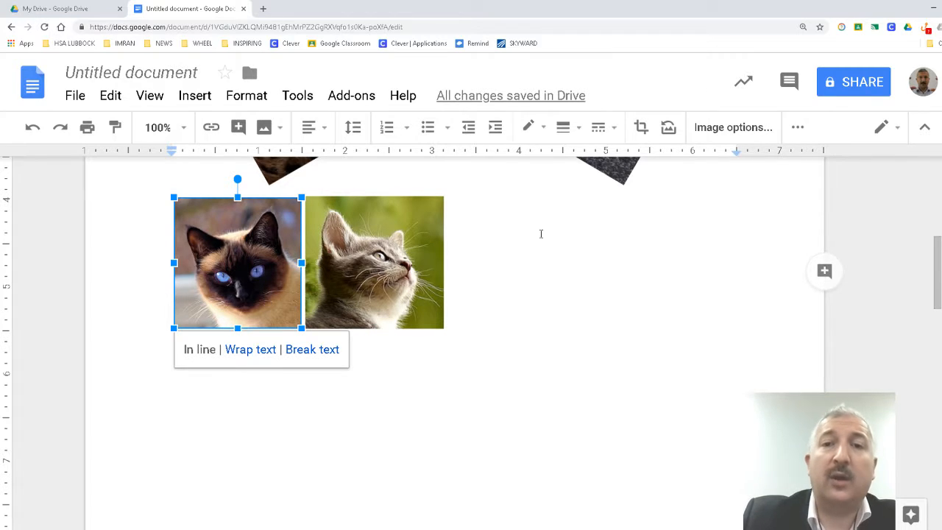
{"action": "left_click", "coordinate": [668, 128]}
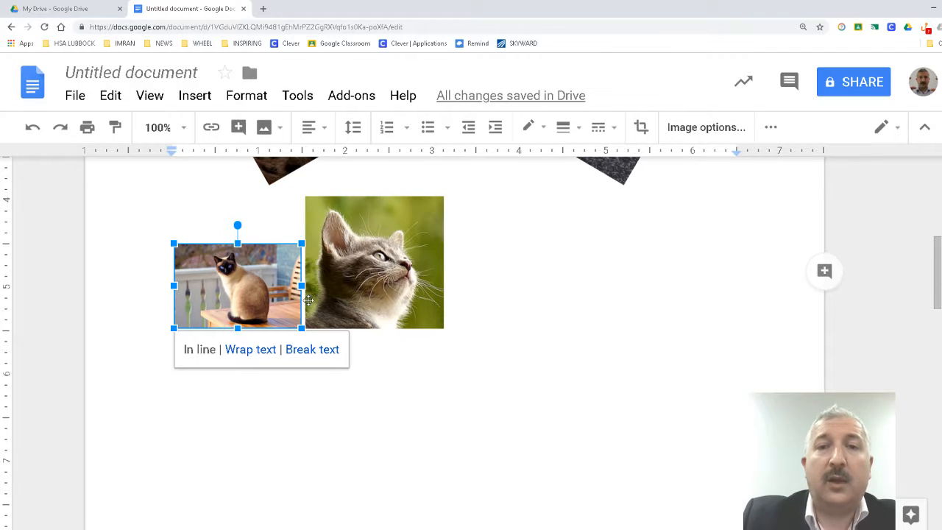
{"action": "left_click", "coordinate": [31, 133]}
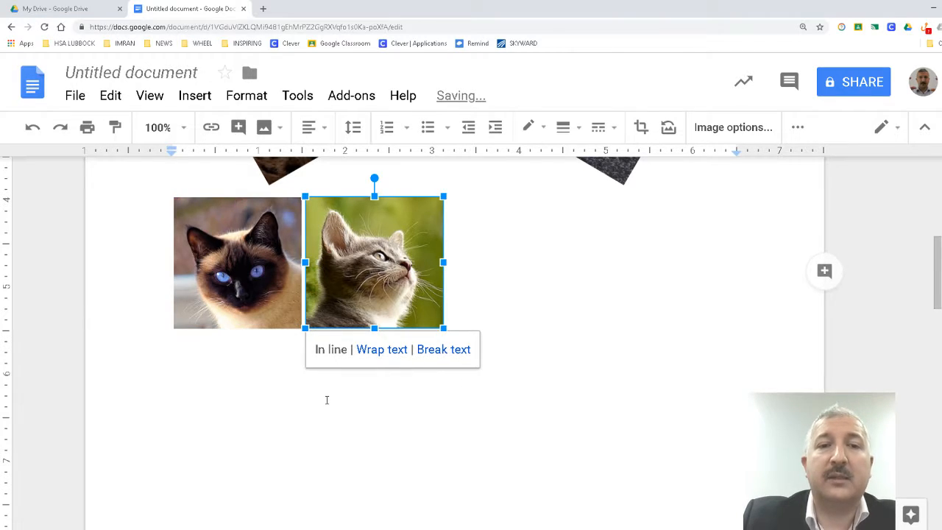
- Enlarge the cropped Siamese cat and grey kitten pictures proportionally to about 2.4 inches tall each
{"action": "scroll", "coordinate": [194, 332], "scroll_direction": "up", "scroll_amount": 4}
{"action": "scroll", "coordinate": [221, 323], "scroll_direction": "down", "scroll_amount": 1}
{"action": "scroll", "coordinate": [274, 301], "scroll_direction": "up", "scroll_amount": 1}
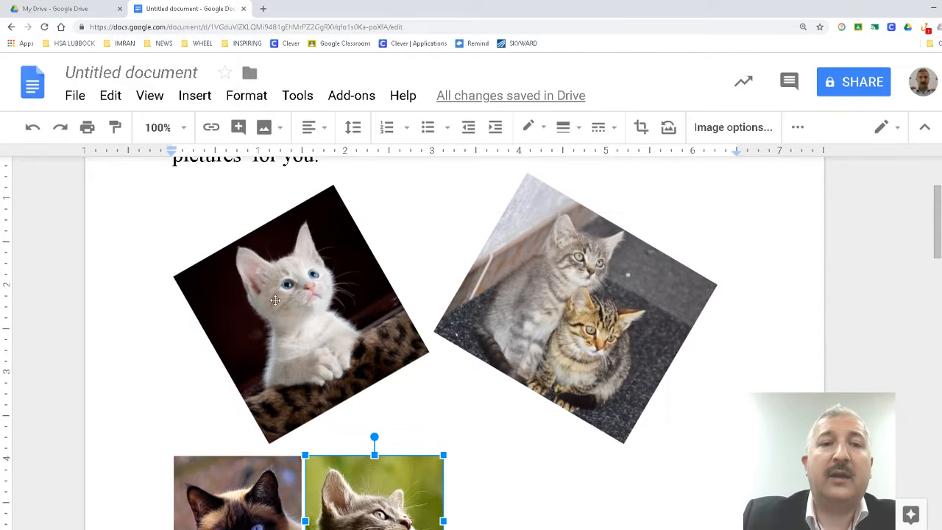
{"action": "scroll", "coordinate": [269, 313], "scroll_direction": "down", "scroll_amount": 1}
{"action": "scroll", "coordinate": [262, 321], "scroll_direction": "down", "scroll_amount": 1}
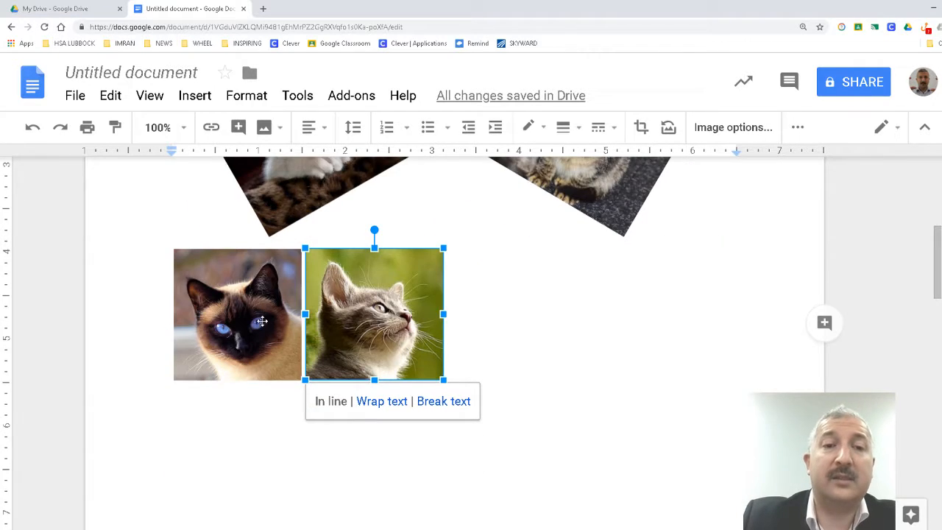
{"action": "left_click", "coordinate": [263, 324]}
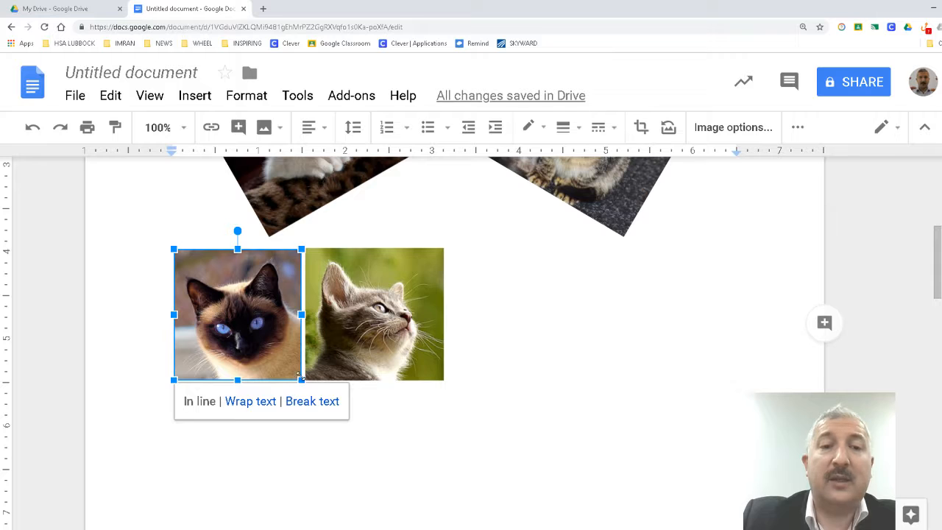
{"action": "left_click_drag", "start_coordinate": [301, 380], "coordinate": [379, 459]}
{"action": "left_click", "coordinate": [520, 342]}
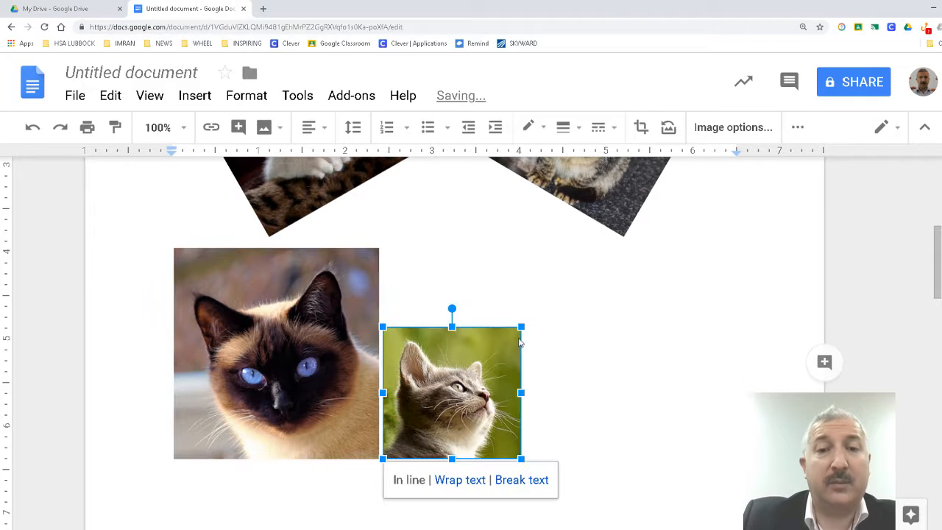
{"action": "left_click_drag", "start_coordinate": [521, 327], "coordinate": [605, 252]}
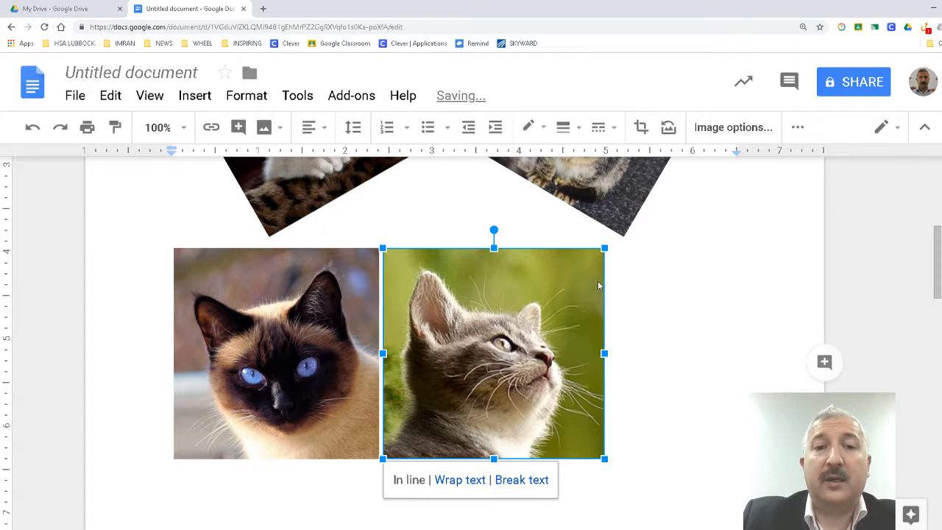
- Review the introductory text, the two rotated pictures and the two enlarged cropped pictures on the first page
{"action": "scroll", "coordinate": [251, 364], "scroll_direction": "up", "scroll_amount": 3}
{"action": "scroll", "coordinate": [268, 357], "scroll_direction": "down", "scroll_amount": 3}
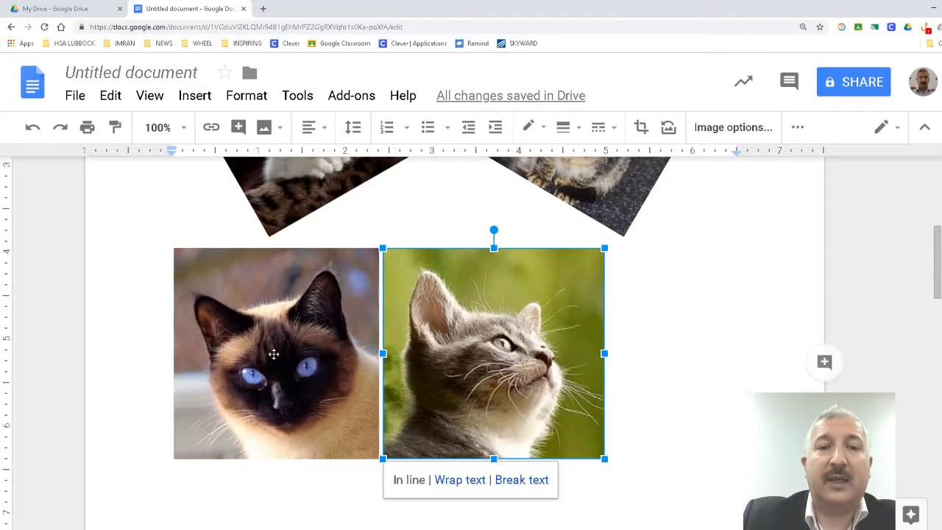
{"action": "scroll", "coordinate": [273, 354], "scroll_direction": "up", "scroll_amount": 4}
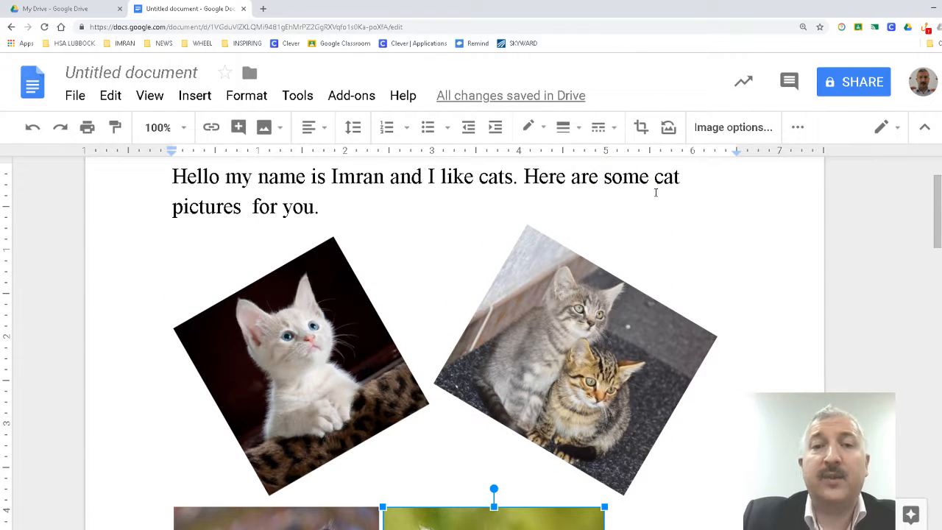
{"action": "scroll", "coordinate": [288, 275], "scroll_direction": "down", "scroll_amount": 3}
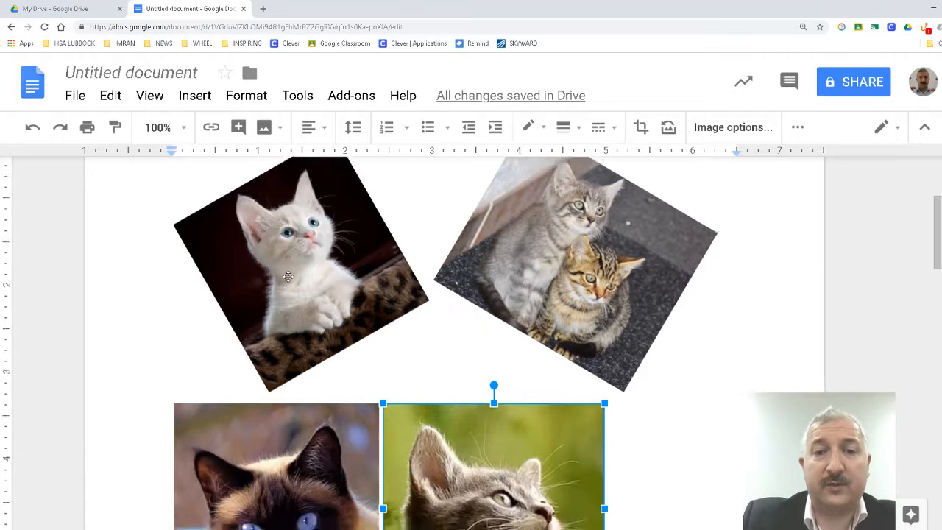
{"action": "scroll", "coordinate": [290, 283], "scroll_direction": "down", "scroll_amount": 1}
{"action": "left_click", "coordinate": [294, 290]}
{"action": "scroll", "coordinate": [295, 290], "scroll_direction": "up", "scroll_amount": 1}
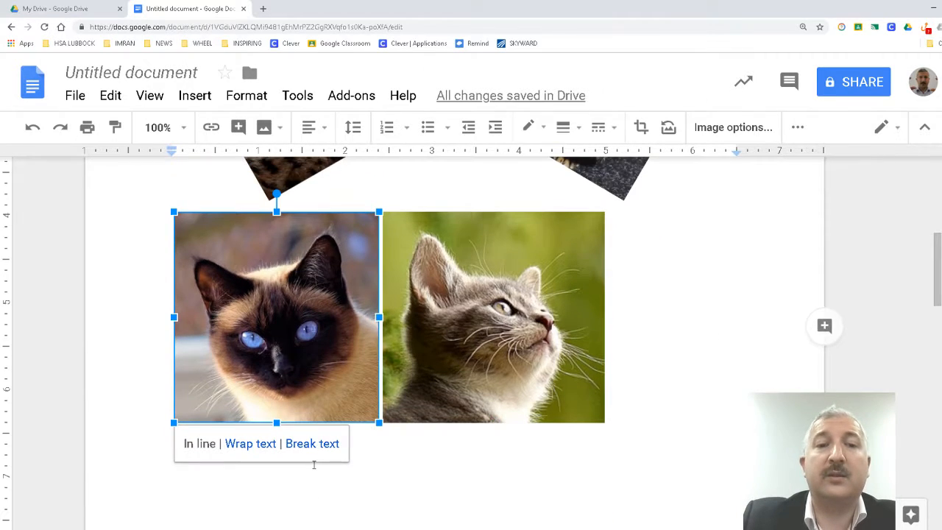
{"action": "left_click", "coordinate": [672, 441]}
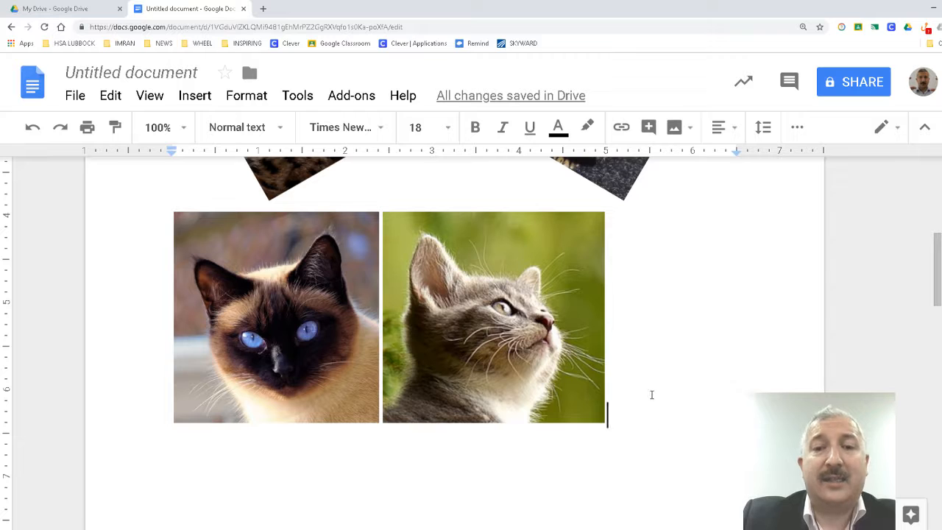
- Delete the large tabby cat picture on the second page
{"action": "scroll", "coordinate": [651, 394], "scroll_direction": "down", "scroll_amount": 5}
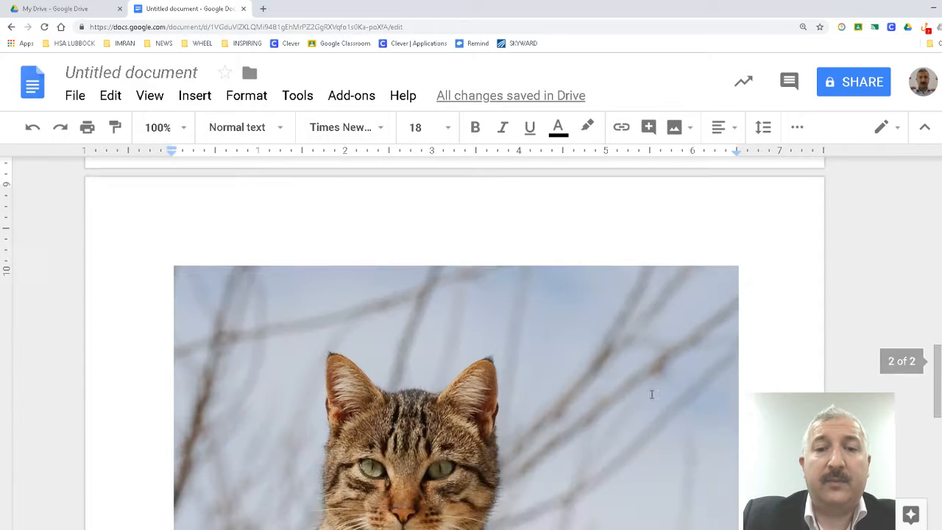
{"action": "left_click", "coordinate": [442, 396]}
{"action": "key", "text": "Delete"}
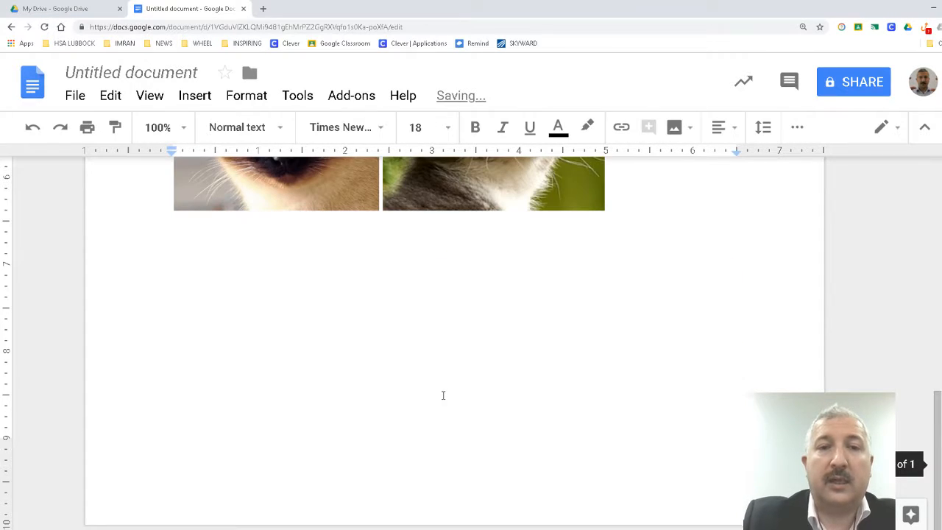
- Look over the finished page, selecting the rotated kitten pictures and the cropped Siamese cat picture in turn
{"action": "scroll", "coordinate": [442, 393], "scroll_direction": "up", "scroll_amount": 4}
{"action": "scroll", "coordinate": [416, 353], "scroll_direction": "up", "scroll_amount": 4}
{"action": "scroll", "coordinate": [407, 357], "scroll_direction": "down", "scroll_amount": 2}
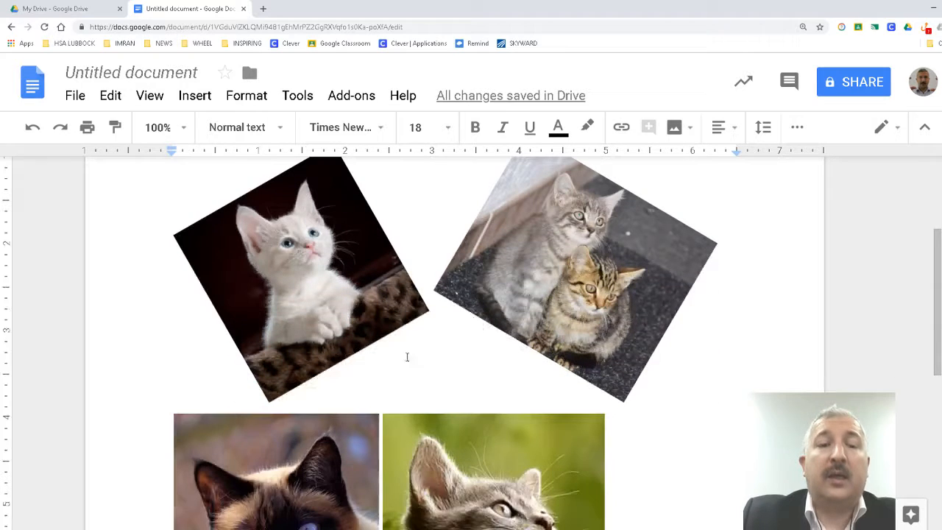
{"action": "left_click", "coordinate": [309, 278]}
{"action": "scroll", "coordinate": [400, 298], "scroll_direction": "up", "scroll_amount": 2}
{"action": "scroll", "coordinate": [545, 307], "scroll_direction": "down", "scroll_amount": 2}
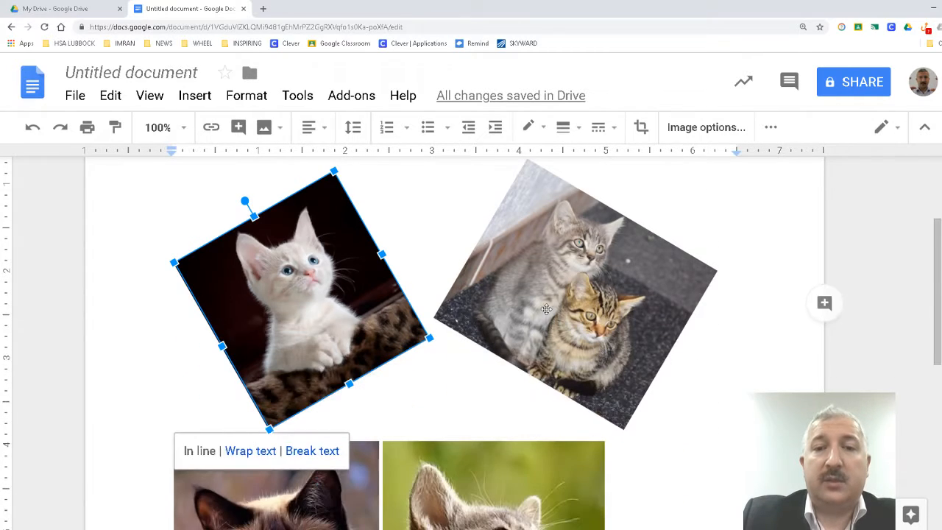
{"action": "left_click", "coordinate": [610, 287]}
{"action": "scroll", "coordinate": [498, 328], "scroll_direction": "down", "scroll_amount": 3}
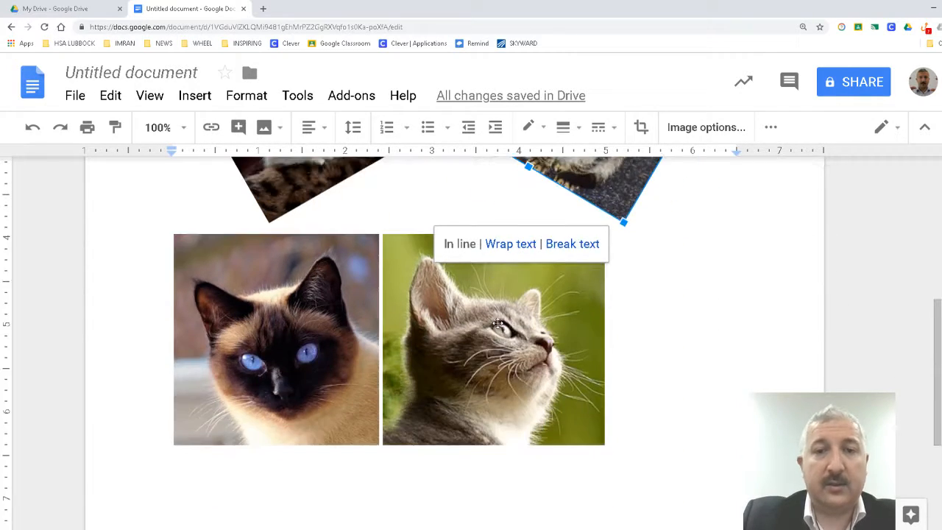
{"action": "left_click", "coordinate": [314, 337]}
{"action": "scroll", "coordinate": [314, 335], "scroll_direction": "up", "scroll_amount": 3}
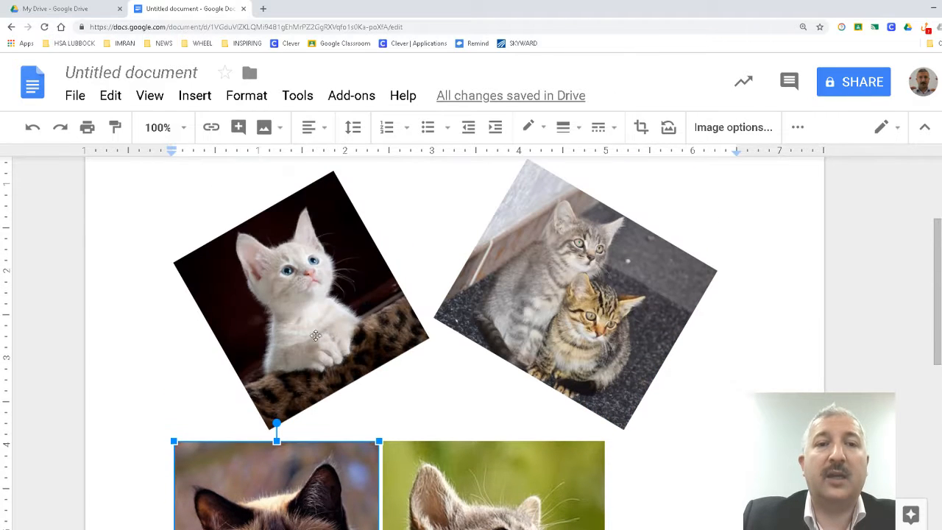
{"action": "left_click", "coordinate": [265, 280]}
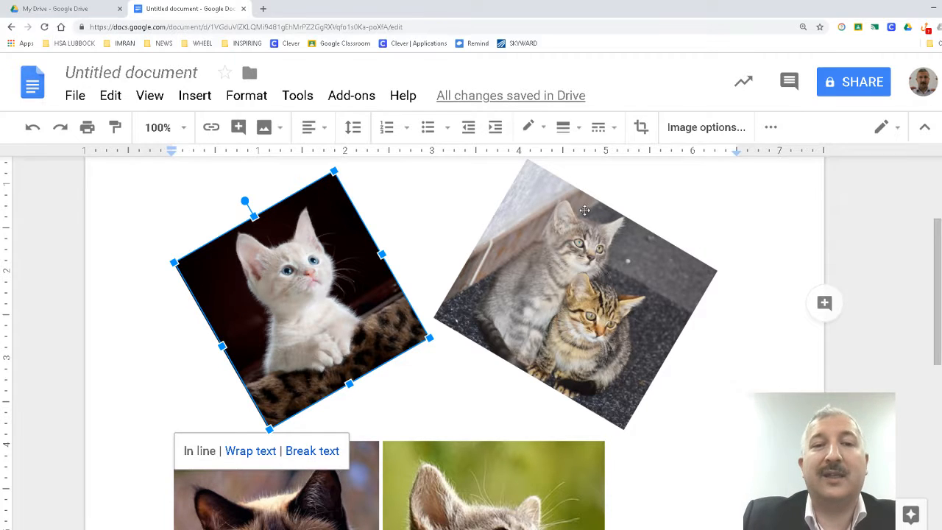
- Compare the cropped Siamese cat and grey kitten pictures with the two rotated kitten pictures, selecting each cropped picture in turn before clearing the selection
{"action": "scroll", "coordinate": [299, 263], "scroll_direction": "down", "scroll_amount": 2}
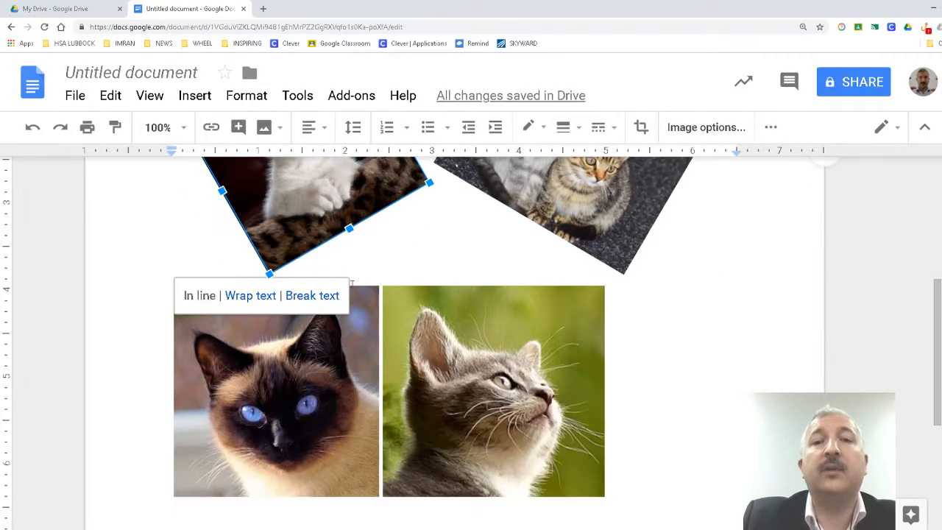
{"action": "left_click", "coordinate": [305, 368]}
{"action": "left_click", "coordinate": [564, 383]}
{"action": "scroll", "coordinate": [563, 382], "scroll_direction": "up", "scroll_amount": 2}
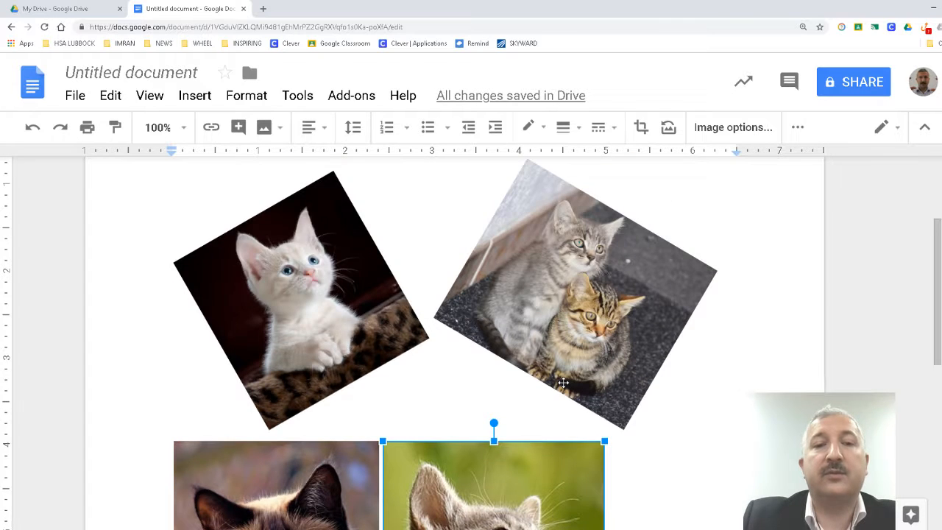
{"action": "scroll", "coordinate": [563, 382], "scroll_direction": "down", "scroll_amount": 2}
{"action": "left_click", "coordinate": [320, 401]}
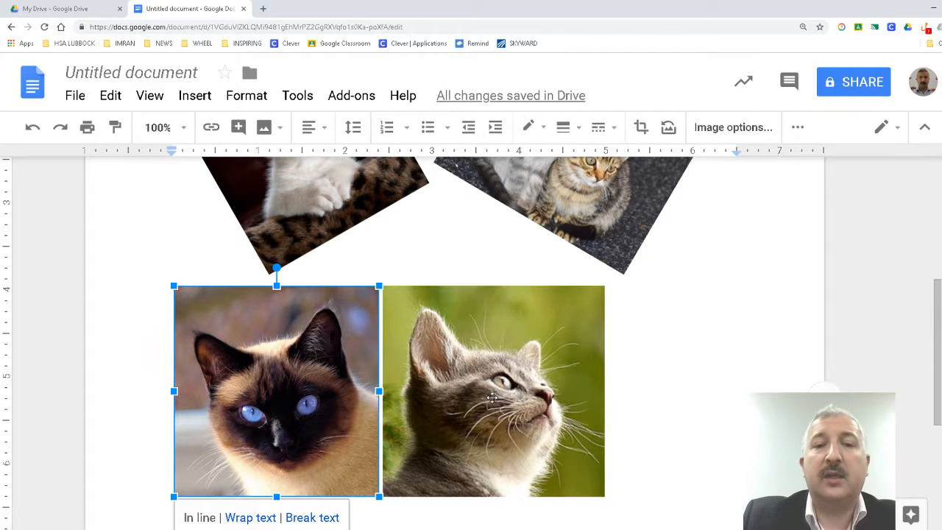
{"action": "left_click", "coordinate": [493, 398]}
{"action": "scroll", "coordinate": [493, 397], "scroll_direction": "up", "scroll_amount": 2}
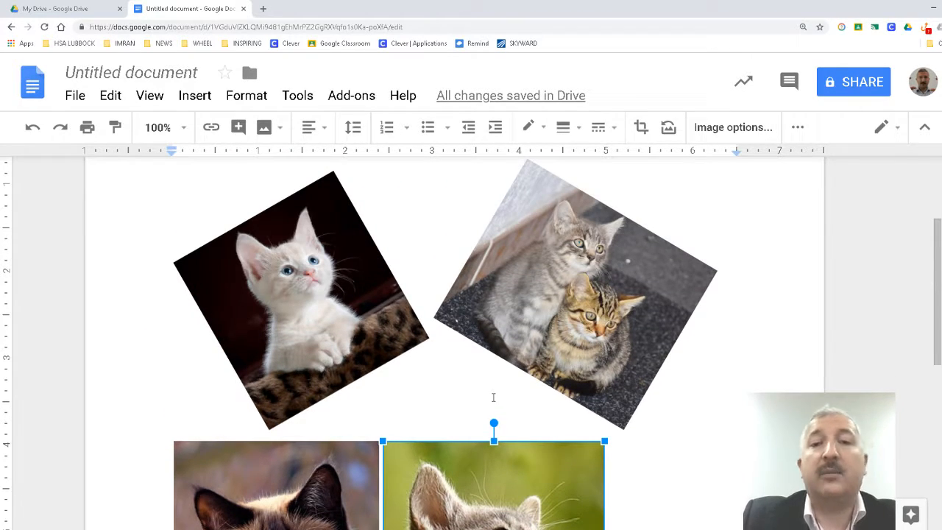
{"action": "scroll", "coordinate": [493, 397], "scroll_direction": "down", "scroll_amount": 2}
{"action": "scroll", "coordinate": [492, 397], "scroll_direction": "up", "scroll_amount": 4}
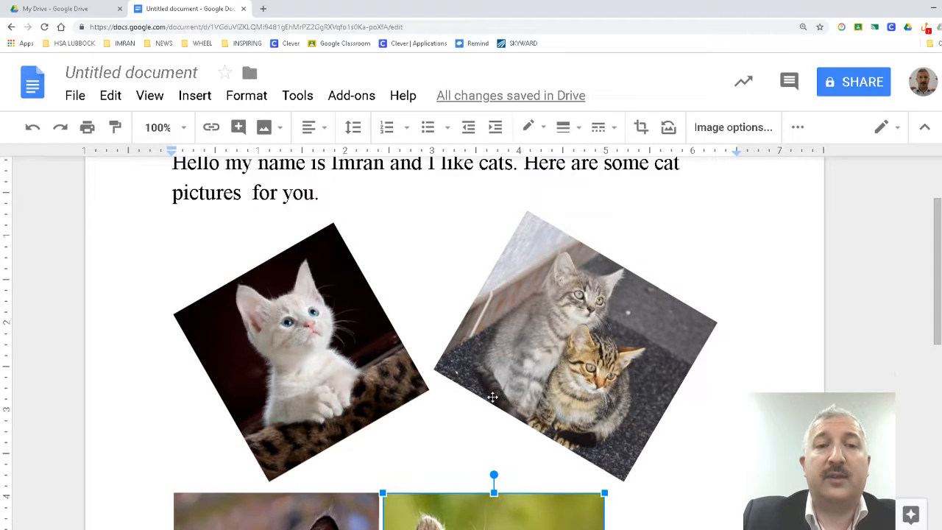
{"action": "scroll", "coordinate": [492, 397], "scroll_direction": "down", "scroll_amount": 4}
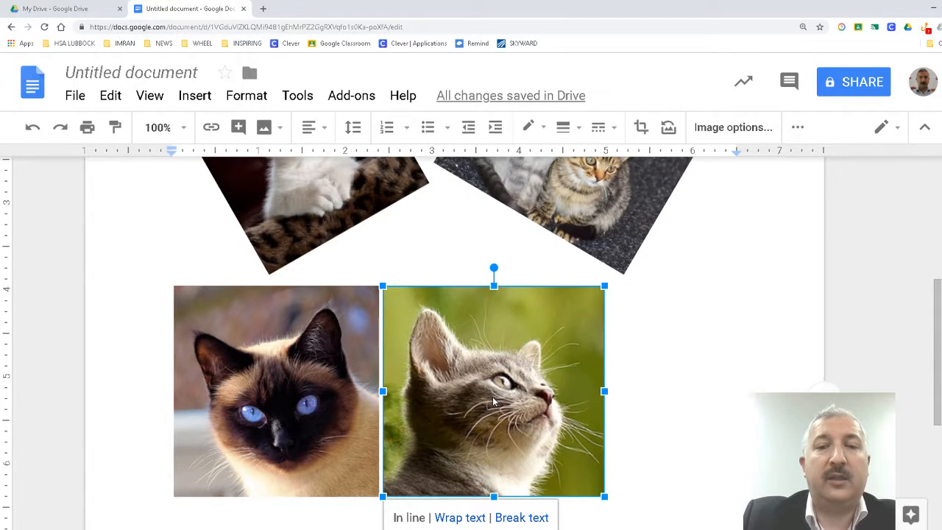
{"action": "left_click", "coordinate": [675, 372]}
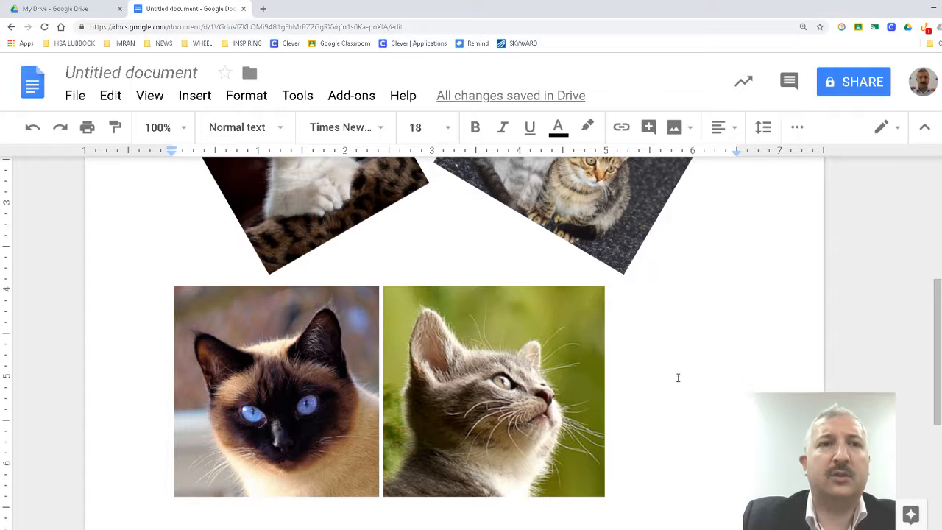
{"action": "scroll", "coordinate": [298, 208], "scroll_direction": "up", "scroll_amount": 2}
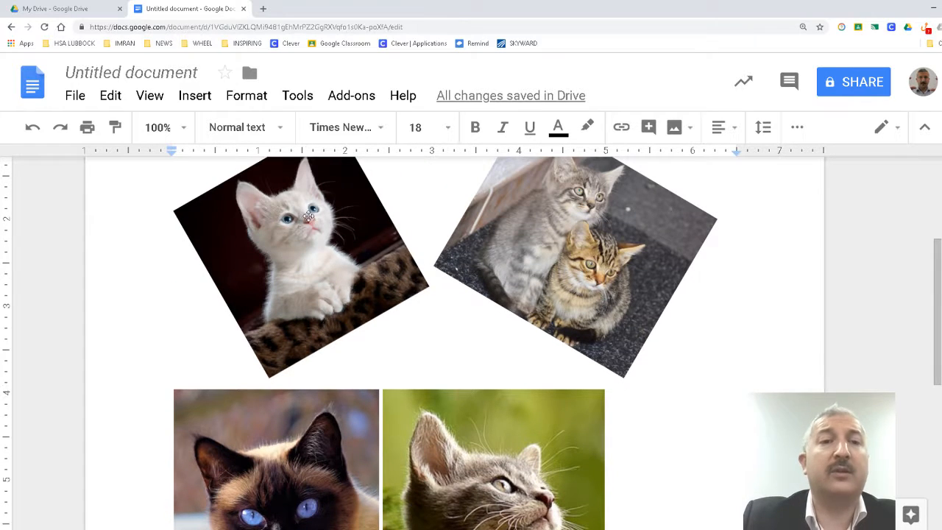